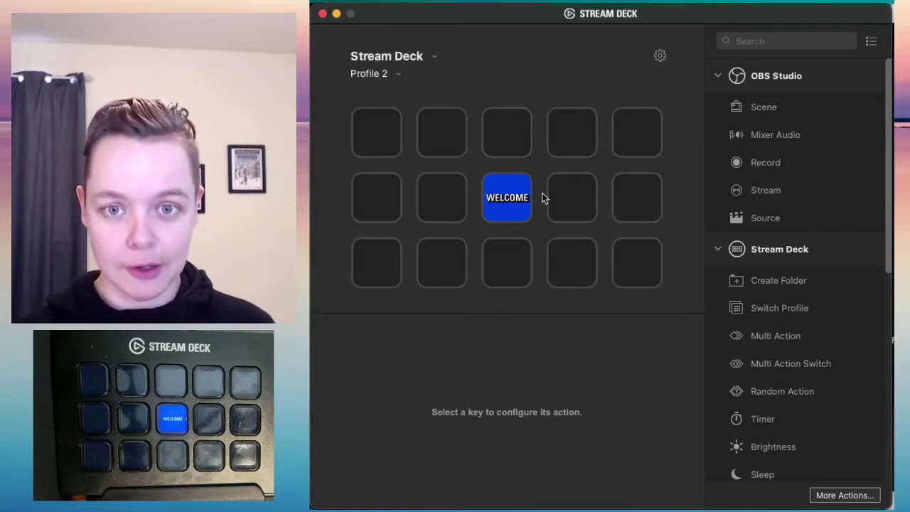
- Collapse the OBS Studio, Stream Deck, System and PowerPoint action groups
left_click(717, 77)
left_click(718, 117)
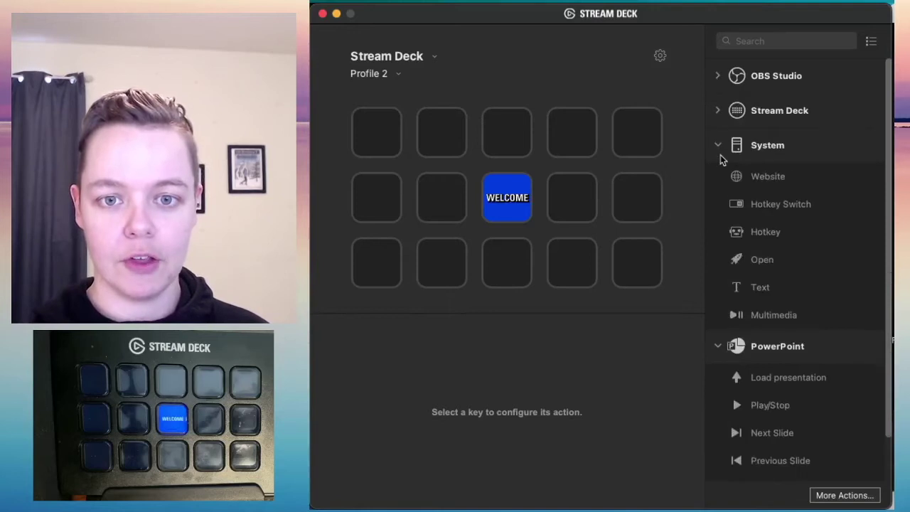
left_click(721, 151)
left_click(721, 178)
- Hide the PowerPoint and OBS Studio categories from the actions list
left_click(876, 42)
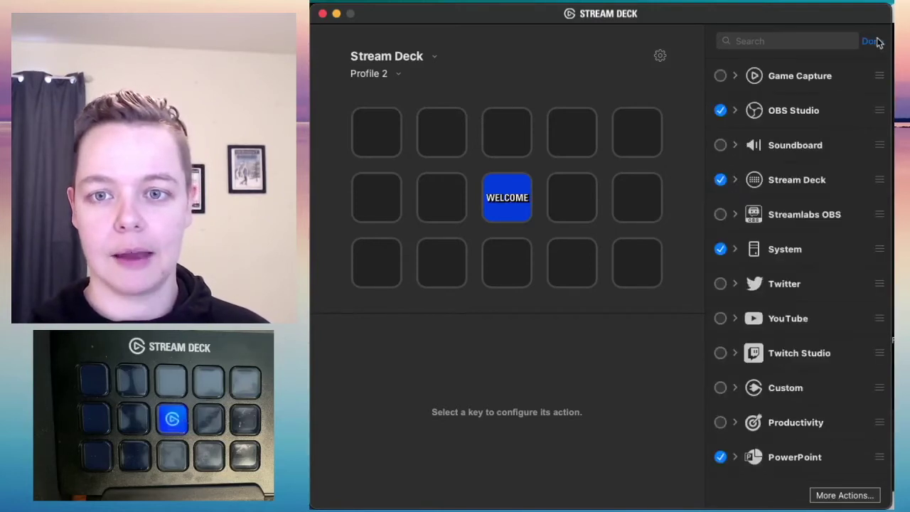
left_click(876, 42)
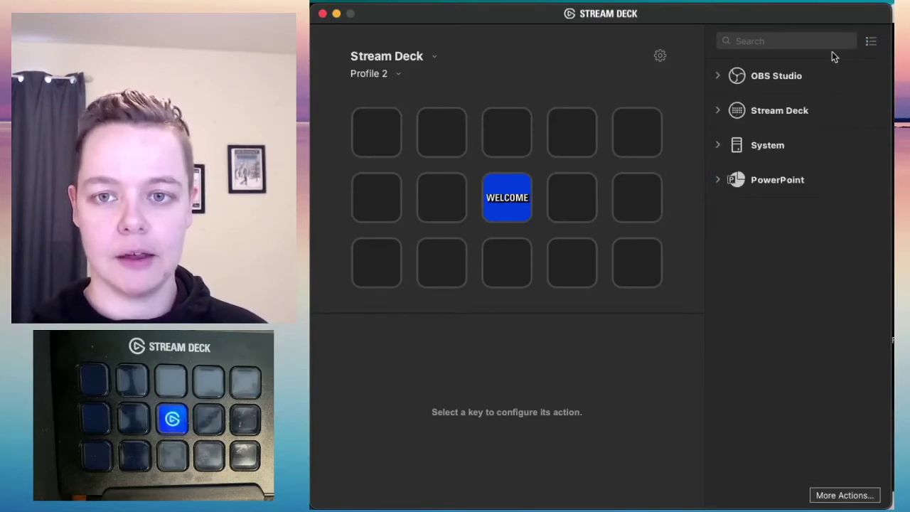
left_click(874, 44)
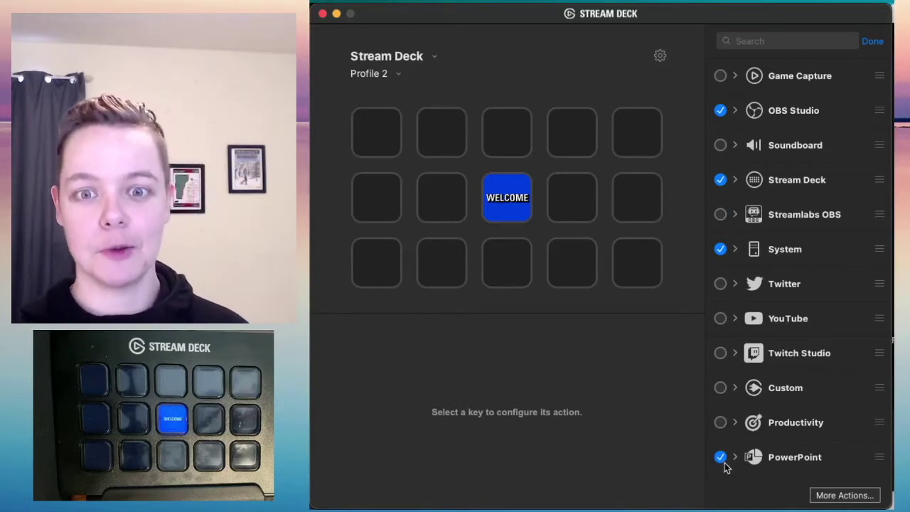
left_click(720, 457)
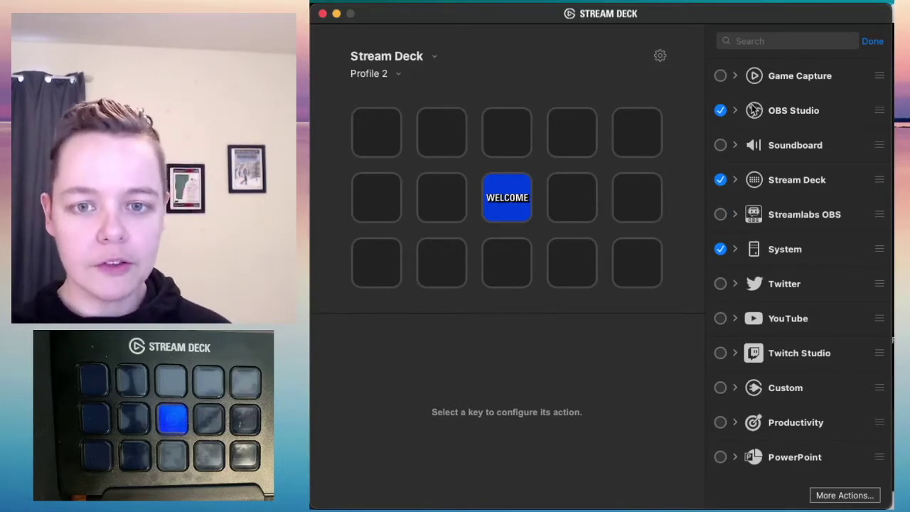
left_click(720, 110)
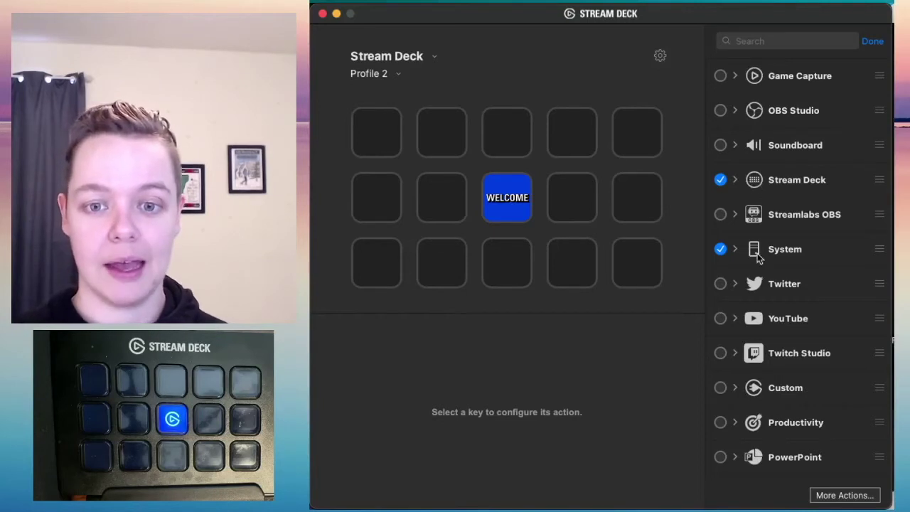
left_click(873, 42)
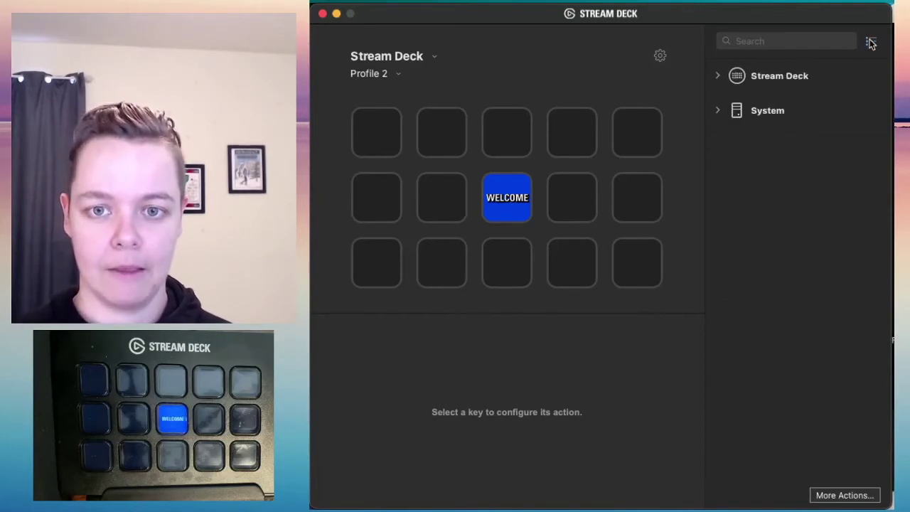
left_click(717, 76)
- Expand the System group and place an Open action on Profile 2's bottom-left key
left_click(719, 332)
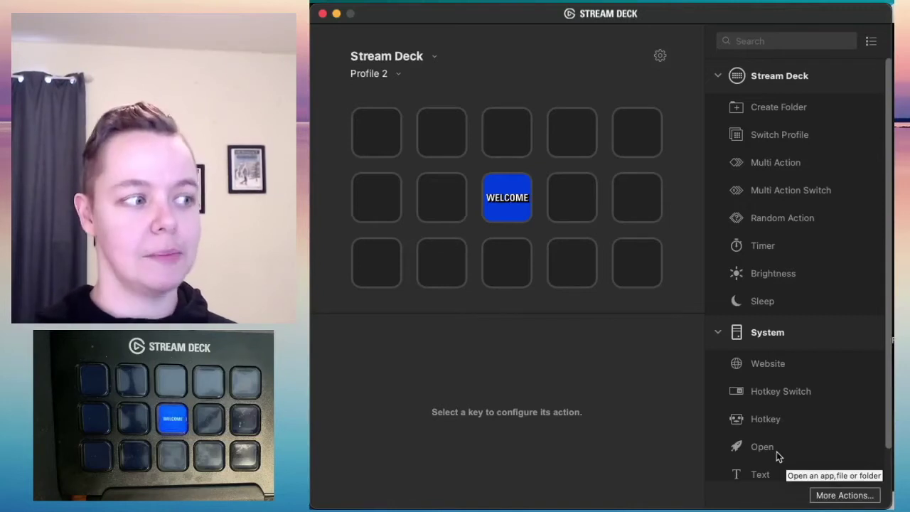
mouse_move(776, 451)
left_mouse_down()
mouse_move(630, 420)
mouse_move(789, 450)
mouse_move(766, 452)
left_mouse_up()
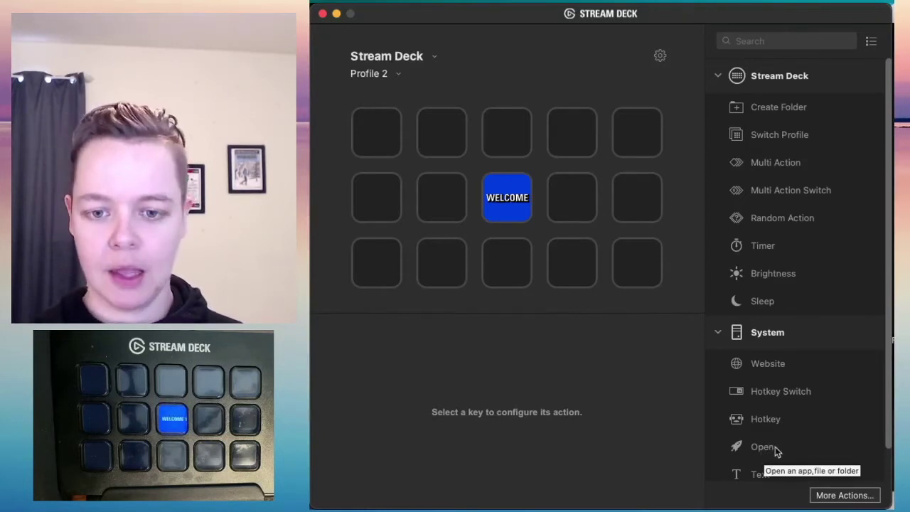
left_click_drag(767, 453, 387, 284)
- Title the bottom-left Open key 'STREAM DECK' on two lines and browse for its app
left_click(505, 371)
type("AS")
key("BackSpace")
key("BackSpace")
type("STREAM")
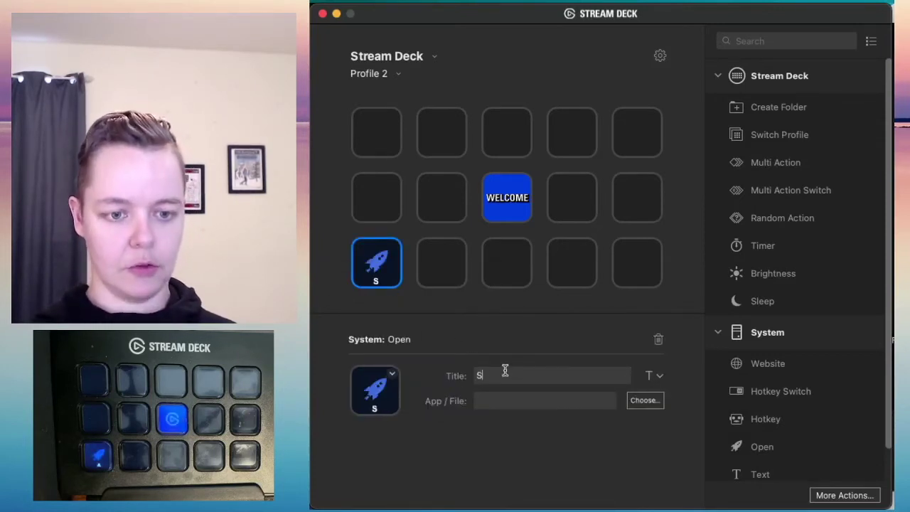
key("Return")
type("DECK")
key("BackSpace")
type("K")
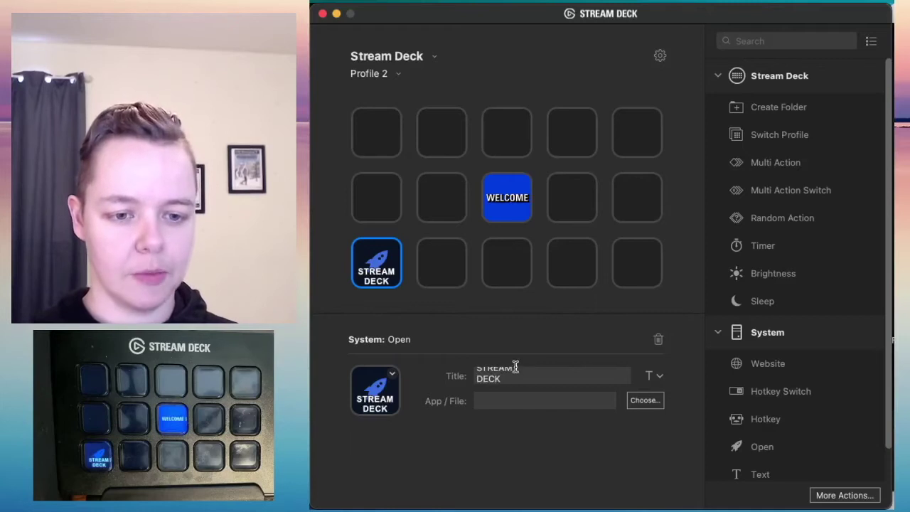
scroll(551, 371, "up", 1)
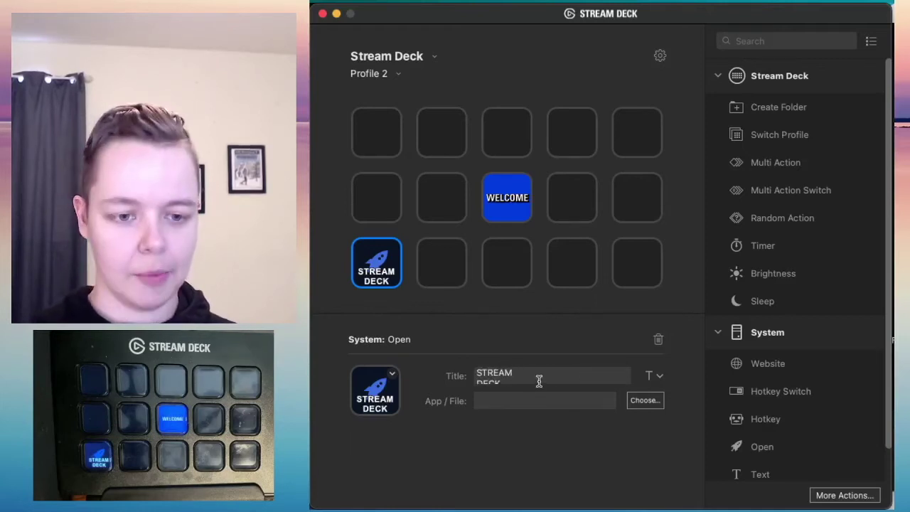
left_click(637, 401)
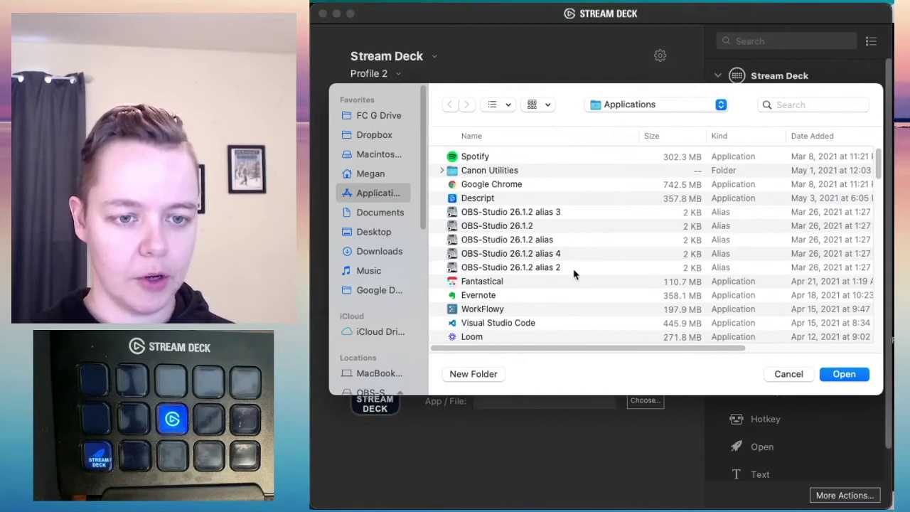
- Point the bottom-left key at /Applications/Stream Deck.app from the Applications list
scroll(551, 303, "down", 1)
scroll(550, 305, "down", 3)
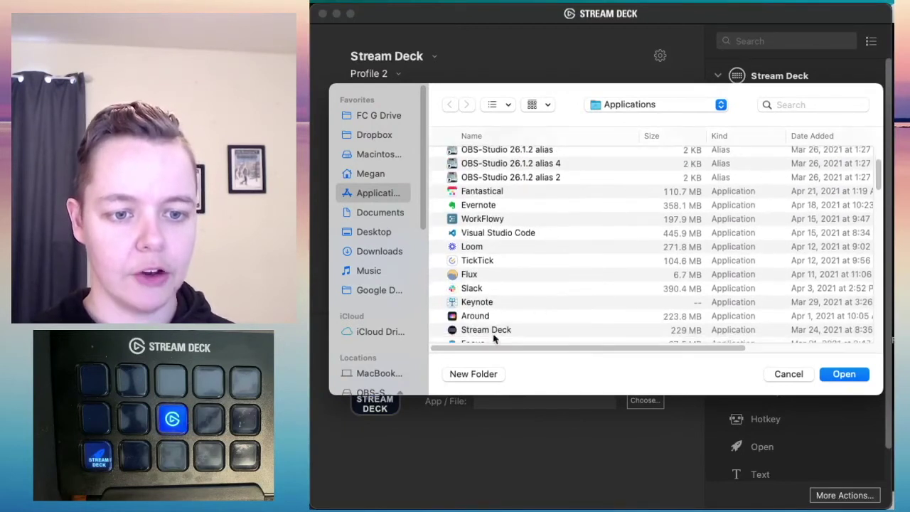
left_click(489, 333)
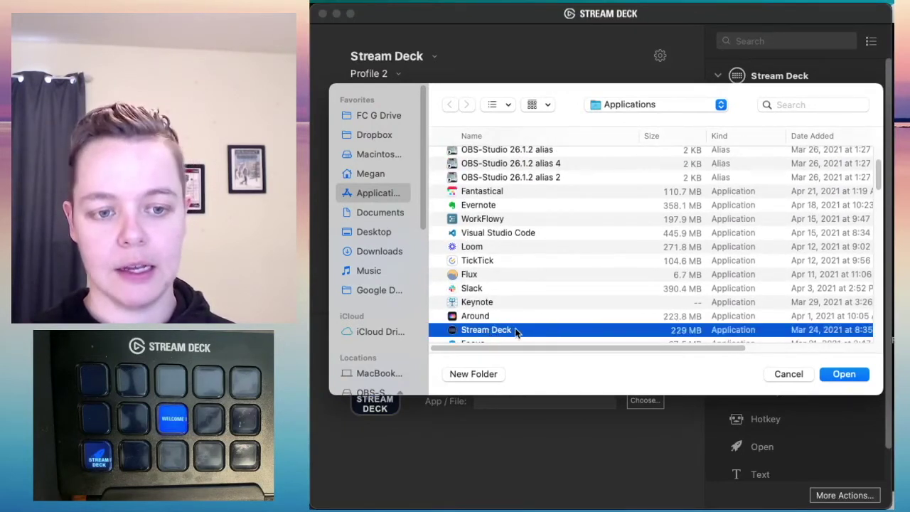
left_click(843, 374)
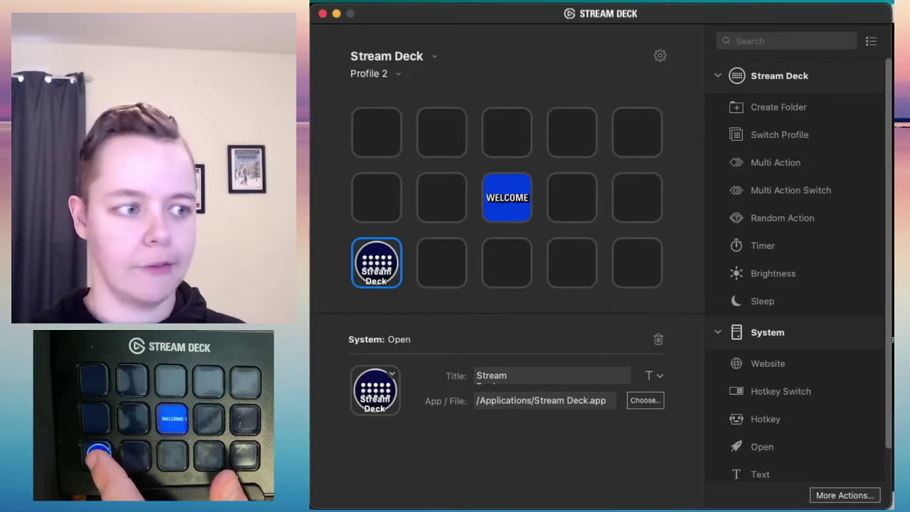
left_click_drag(691, 45, 462, 51)
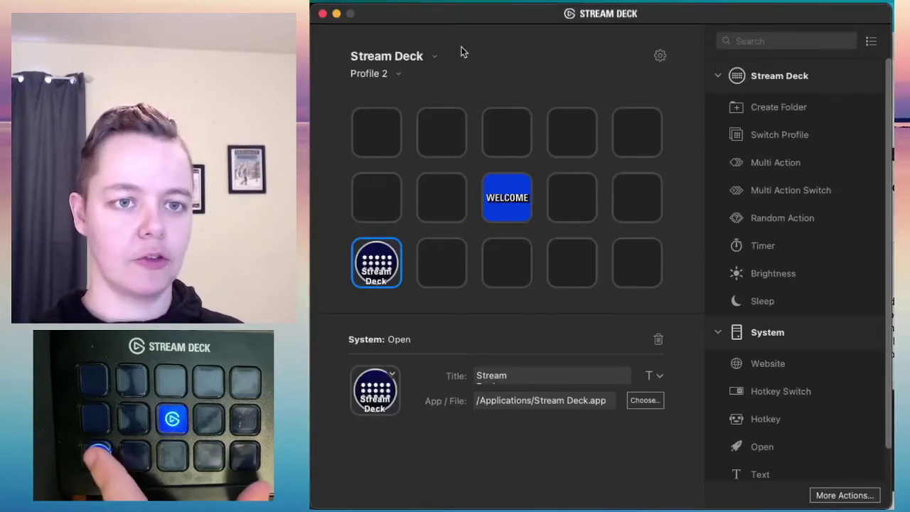
left_click_drag(498, 37, 513, 22)
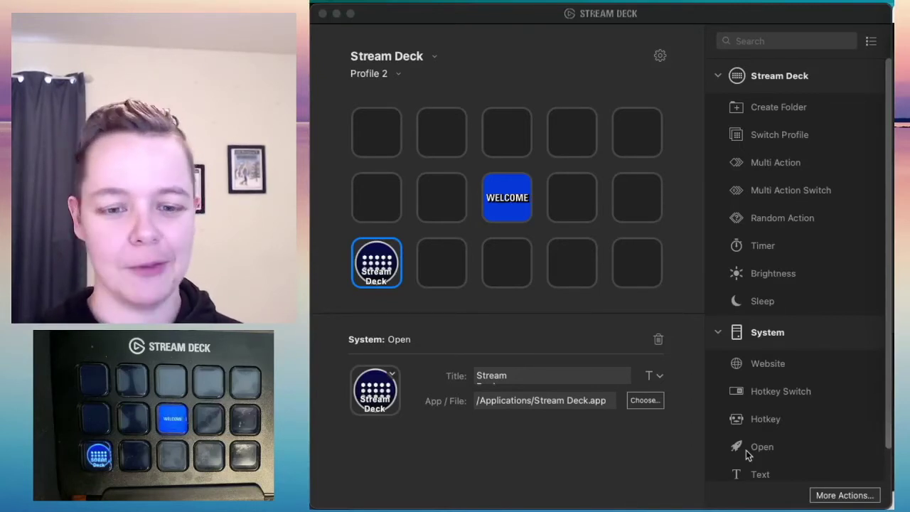
- Add a ZOOM Open key on the middle-row left key targeting /Applications/Zoom.app
left_click_drag(764, 454, 379, 202)
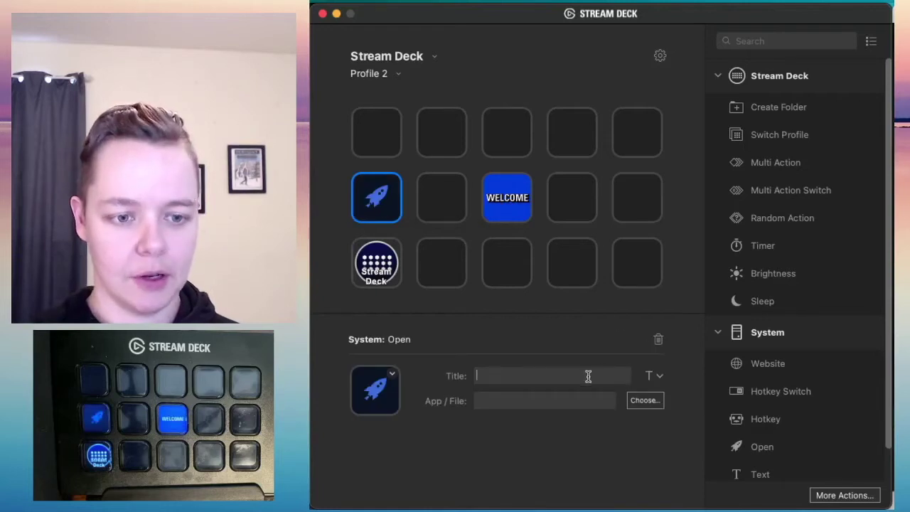
type("ZOOM")
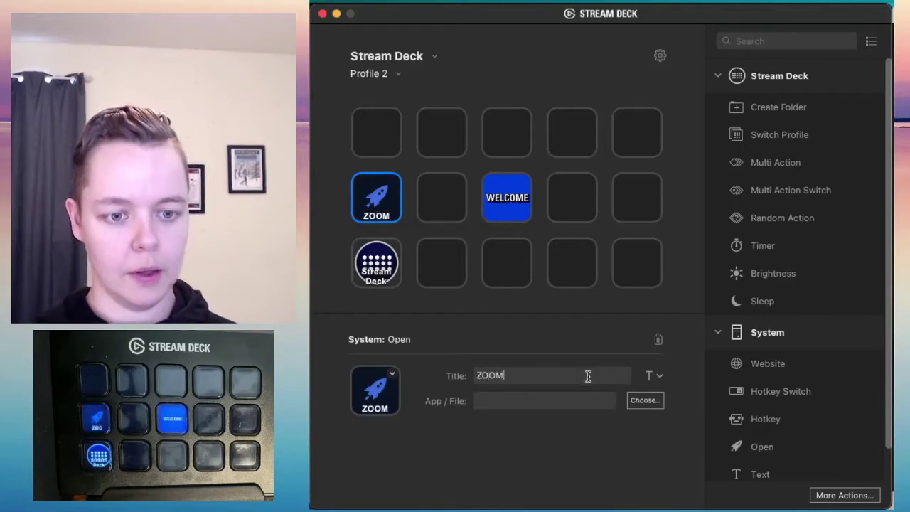
left_click(645, 400)
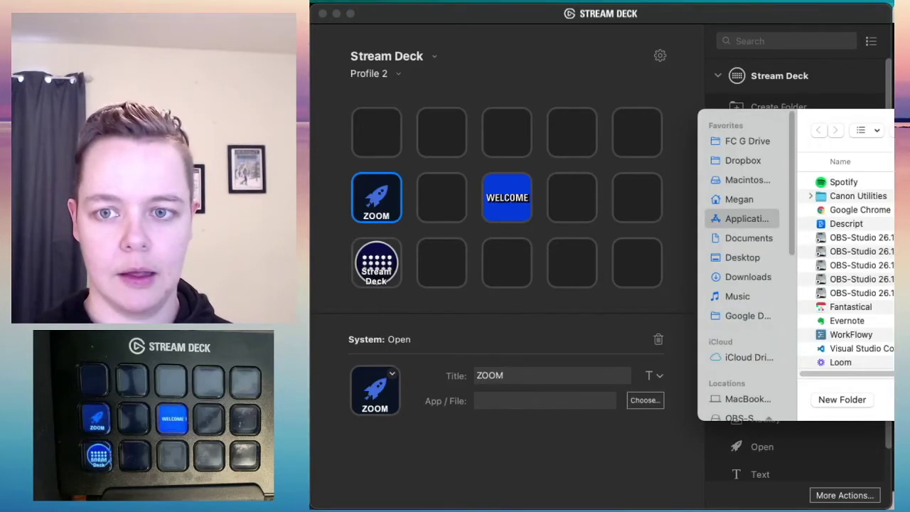
scroll(539, 330, "down", 5)
scroll(539, 330, "down", 10)
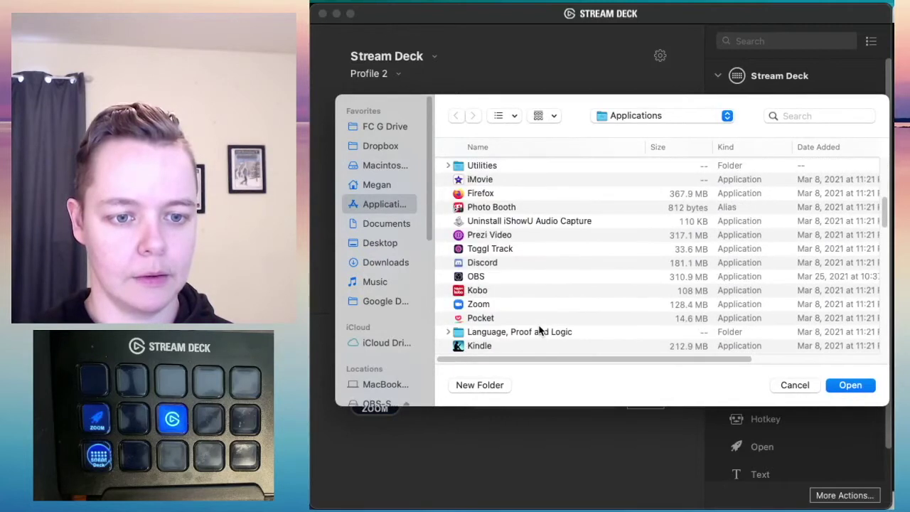
scroll(539, 329, "up", 8)
scroll(530, 325, "down", 15)
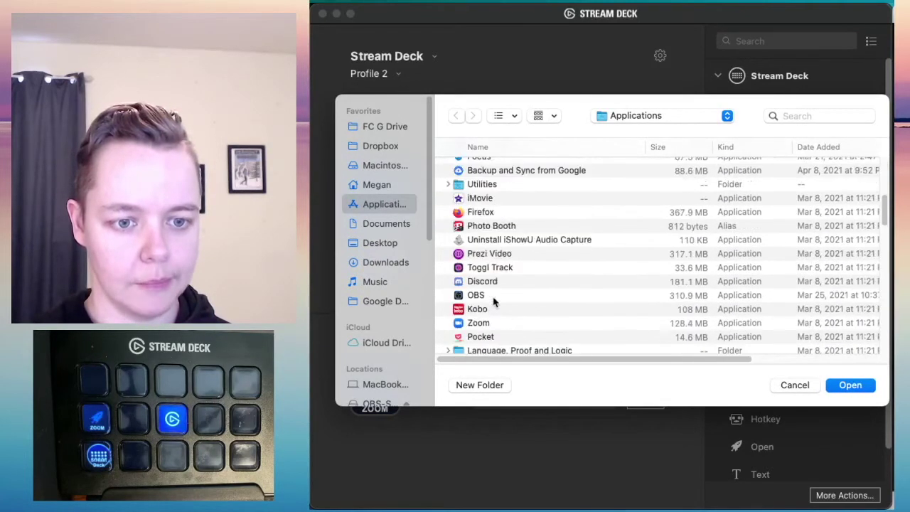
left_click(496, 217)
left_click(849, 385)
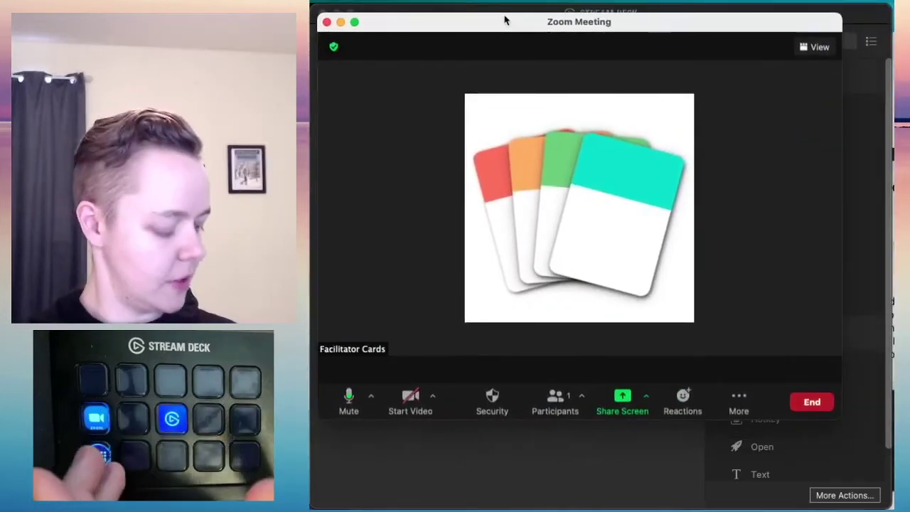
key("super+Tab")
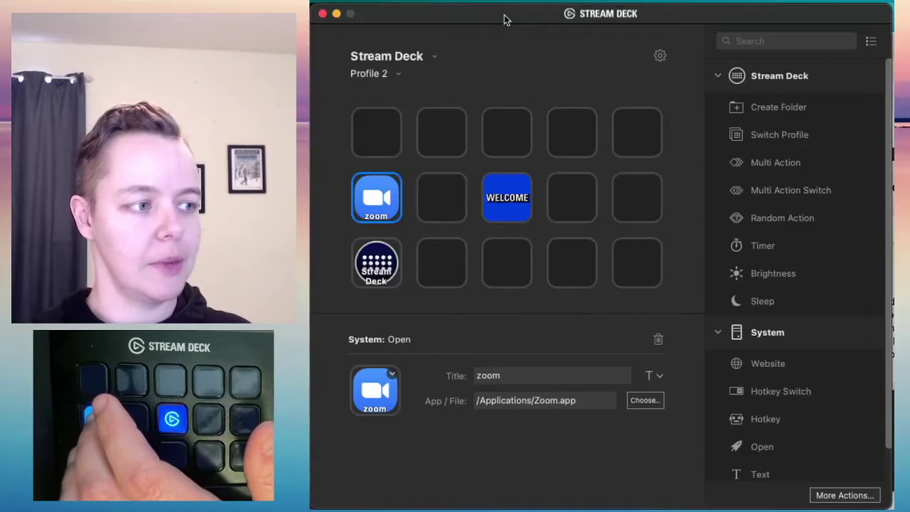
key("super+Tab")
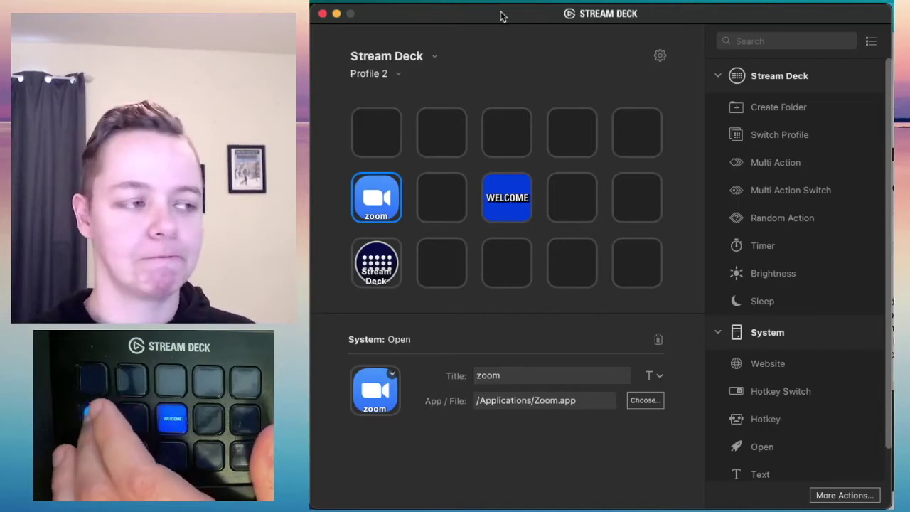
key("super+Tab")
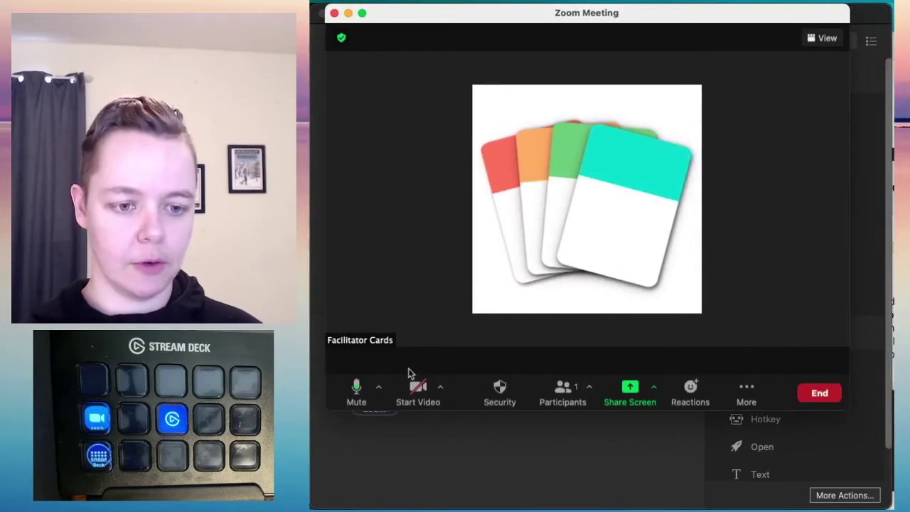
- Open Zoom's Video Settings from the Start Video menu and nudge the Settings window up
left_click(443, 392)
left_click(471, 358)
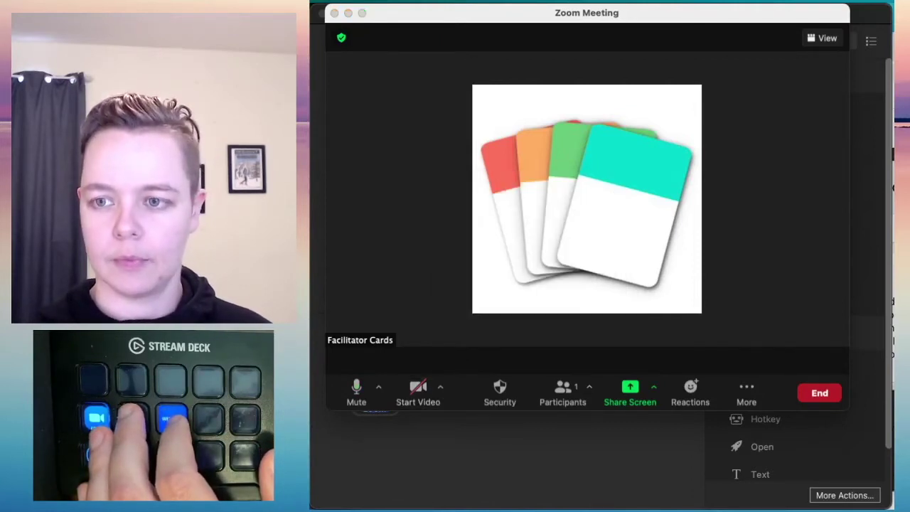
left_click_drag(534, 42, 536, 25)
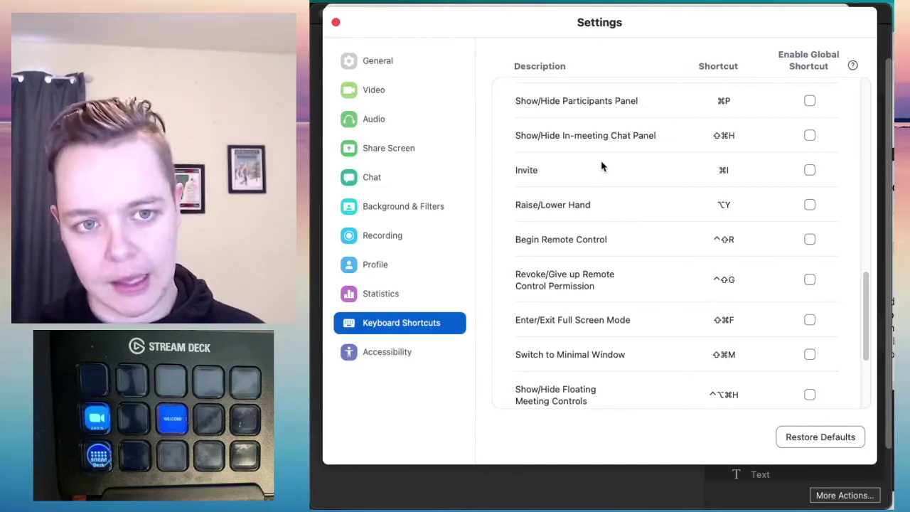
- Review Zoom's Raise/Lower Hand, Chat Panel and Participants Panel shortcuts
left_click(723, 207)
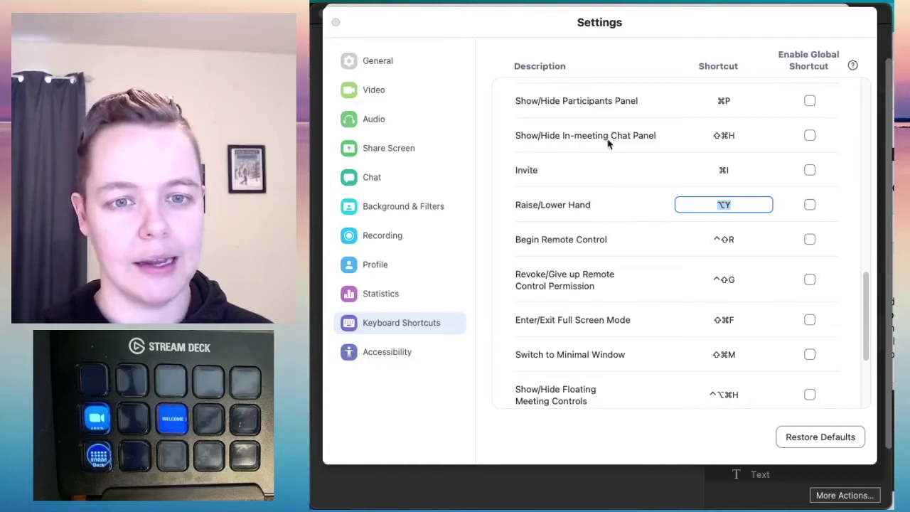
left_click(722, 139)
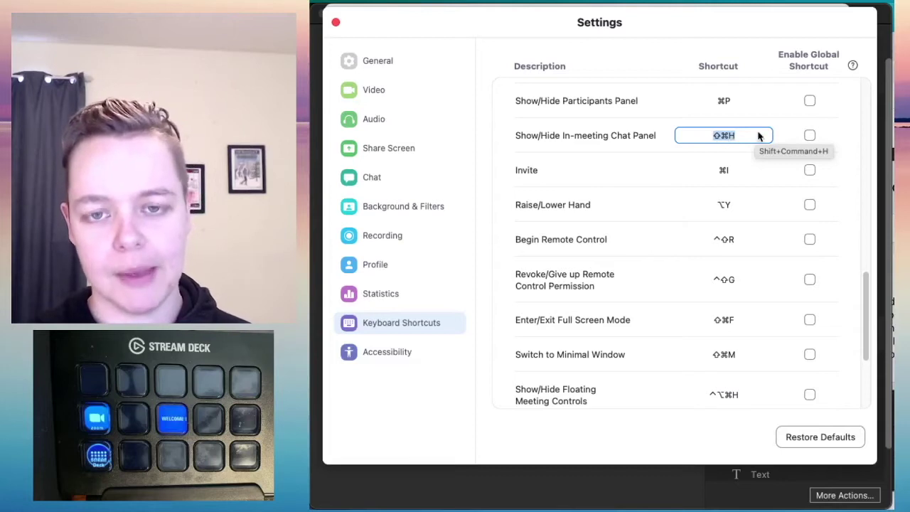
left_click(723, 102)
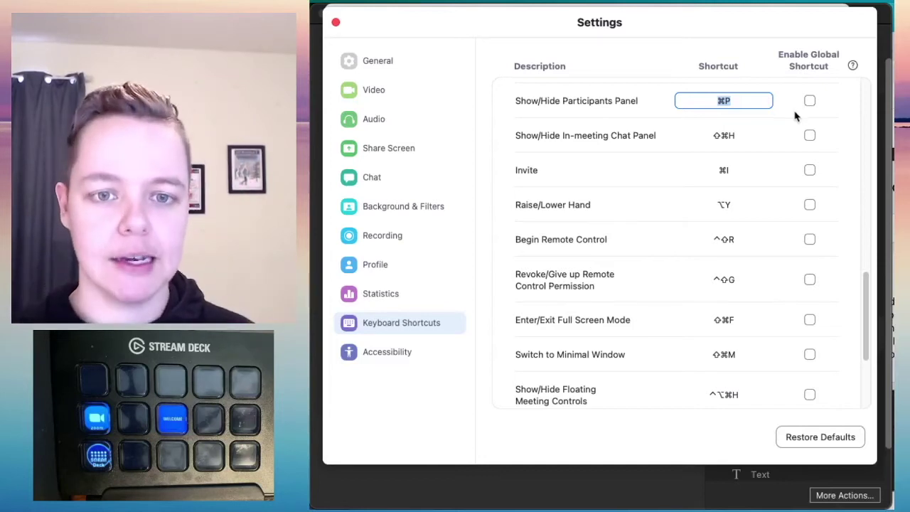
left_click_drag(504, 32, 505, 66)
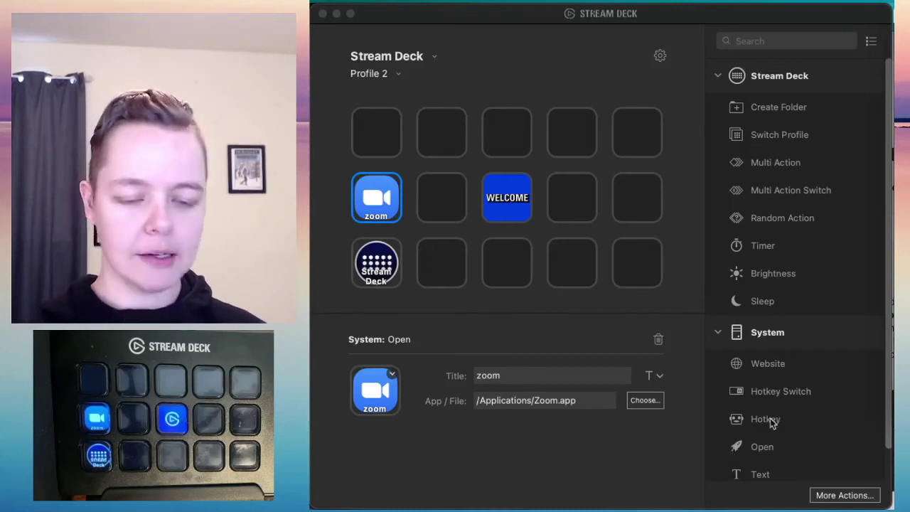
- Place a hotkey titled Chat on the top-left key, sending ⇧⌘H
left_click_drag(772, 422, 363, 145)
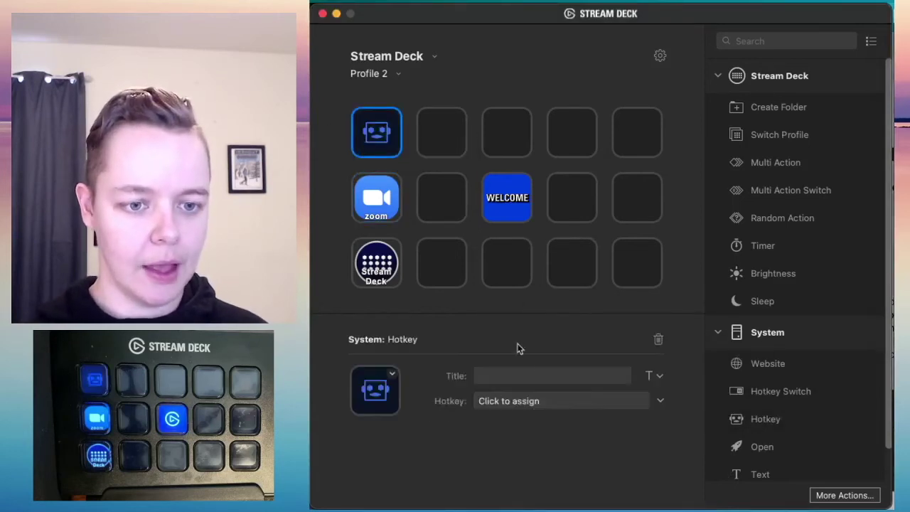
left_click(512, 381)
type("Chat")
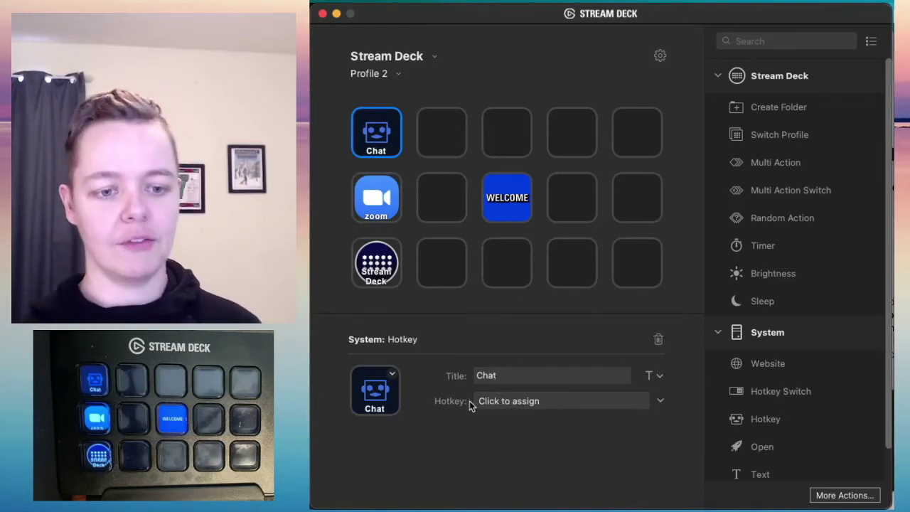
left_click(508, 403)
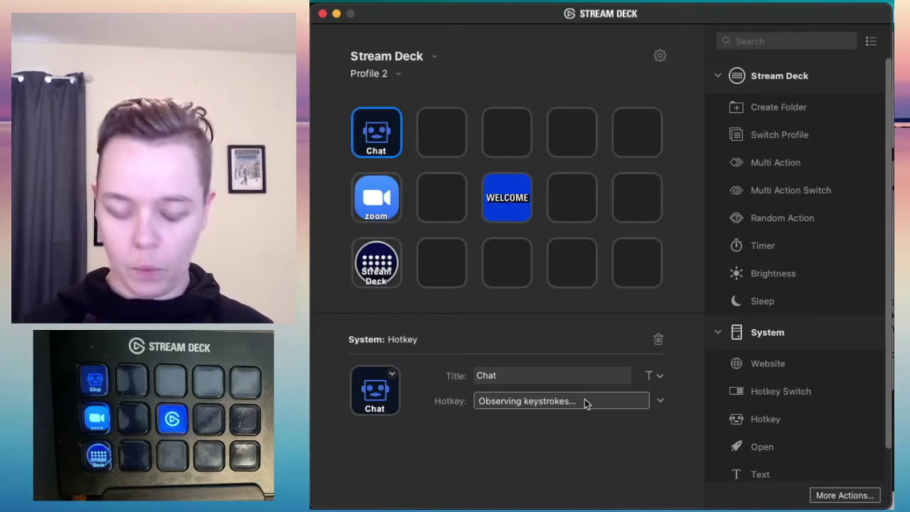
key("super+shift")
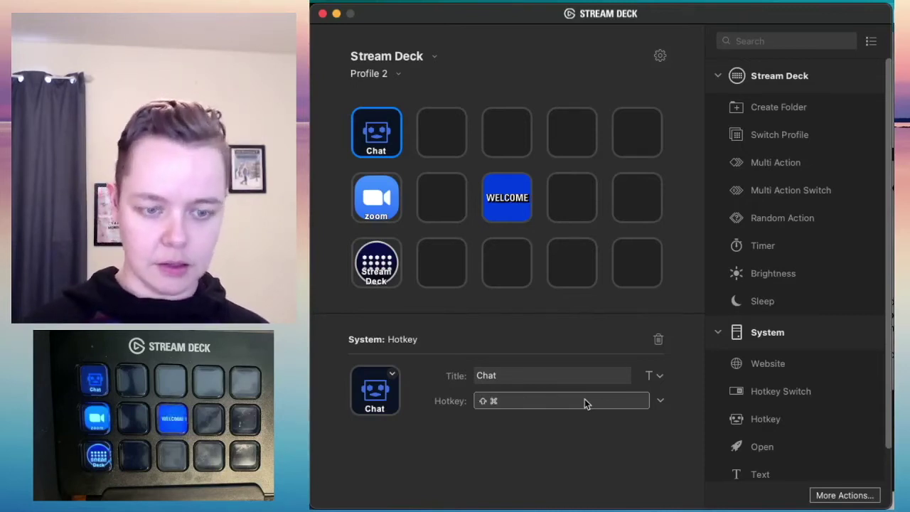
key("super+shift+h")
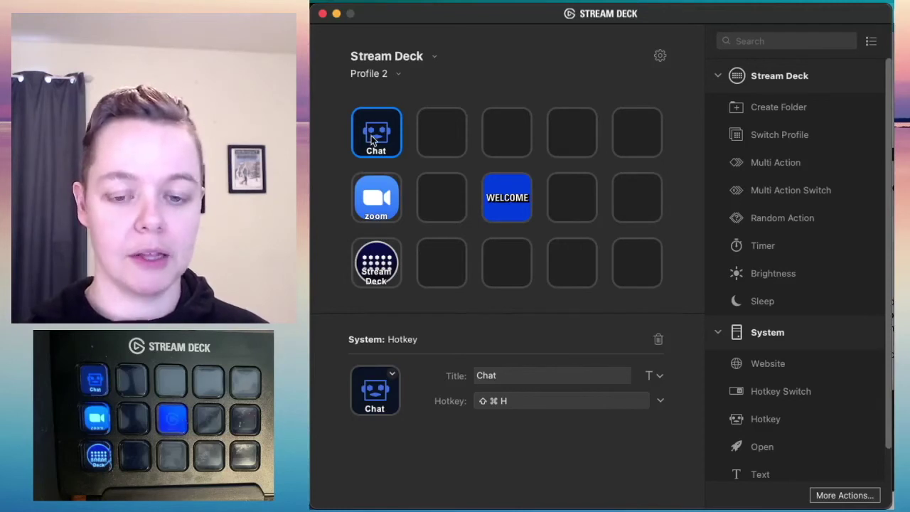
- Add a two-line 'Part Panel' hotkey beside Chat that sends ⌘P
left_click_drag(775, 424, 458, 141)
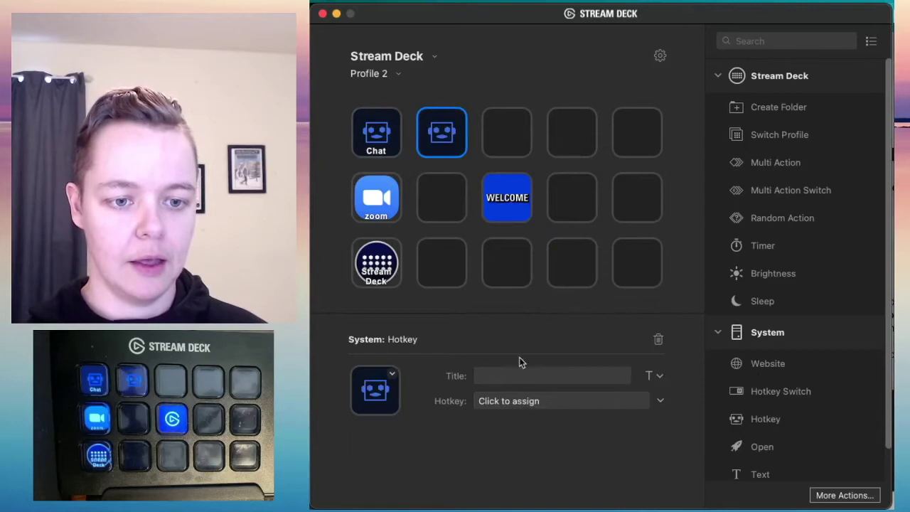
left_click(518, 372)
type("Part")
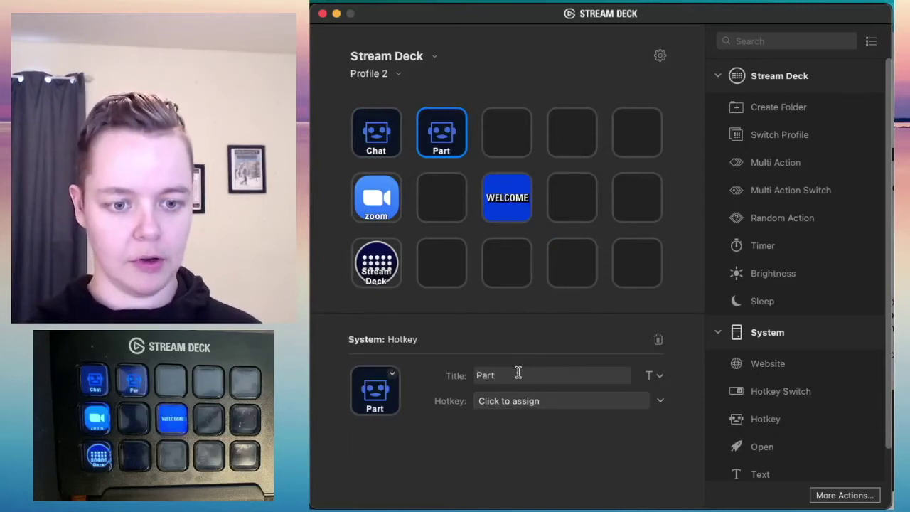
key("Return")
type("Panel")
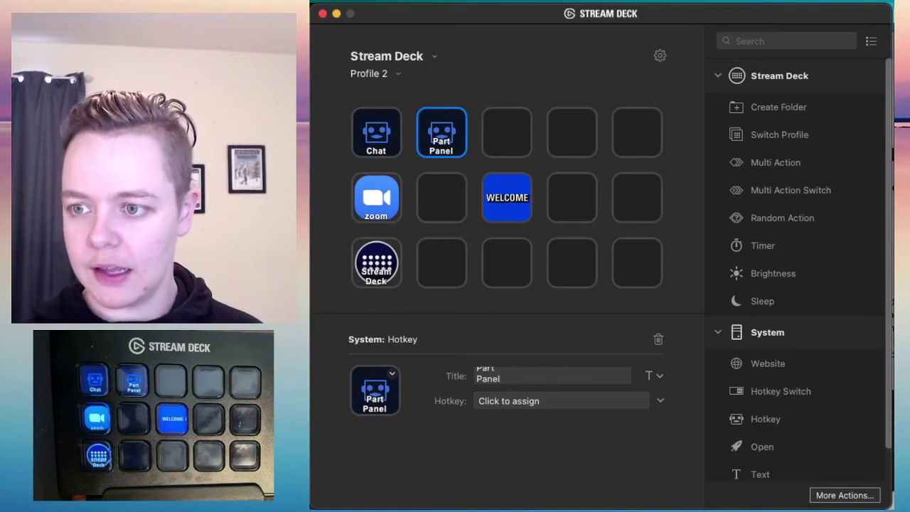
left_click(539, 403)
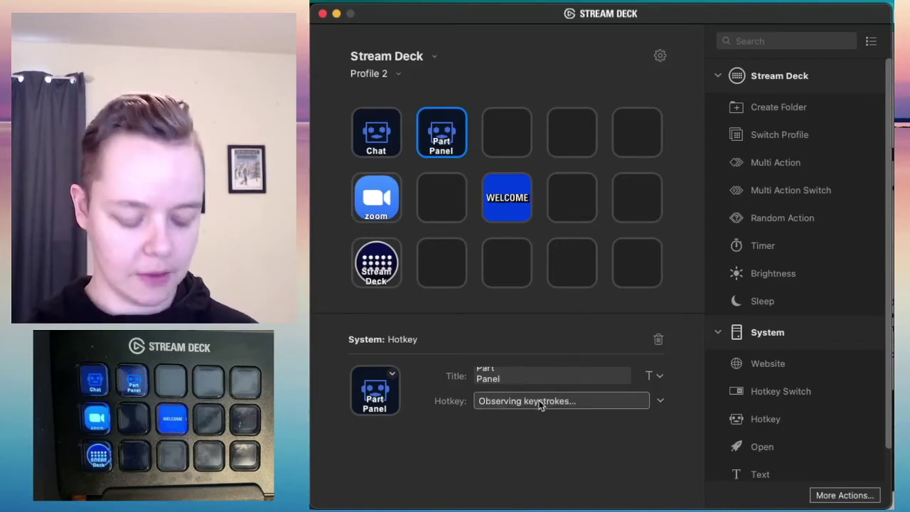
key("super+p")
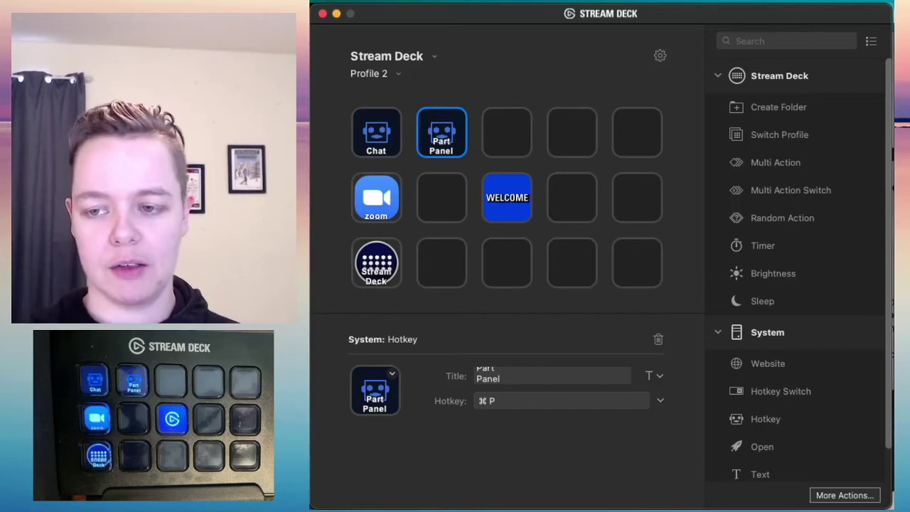
- Add a 'Mute All' hotkey on the third top-row key sending ⌃⌘M
left_click_drag(766, 420, 524, 139)
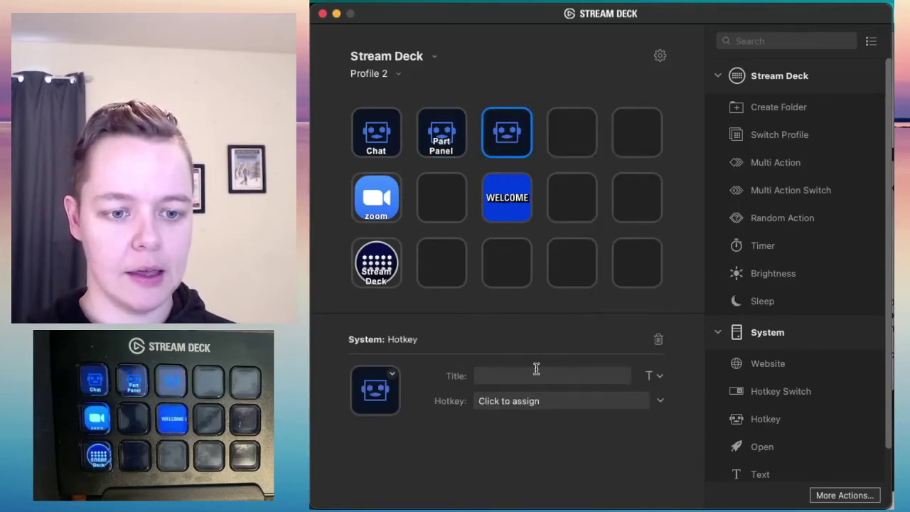
left_click(534, 376)
type("Mute")
key("Return")
type("All")
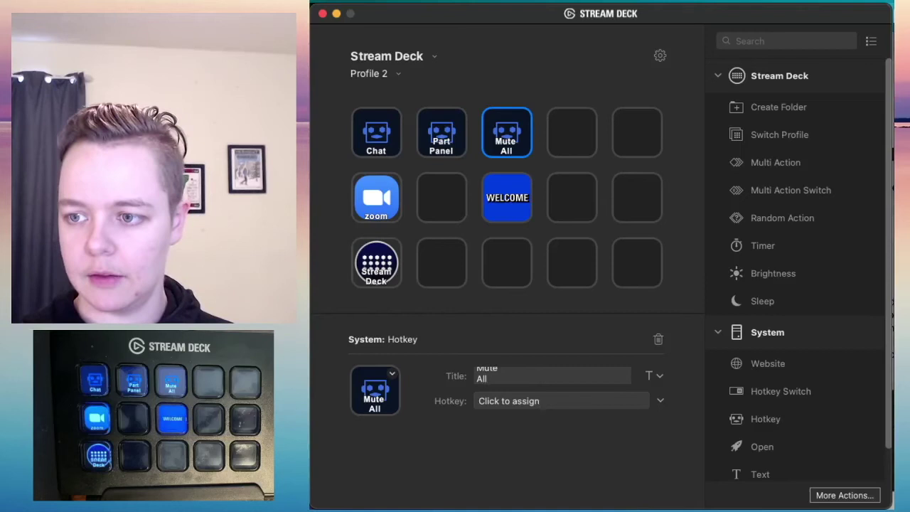
left_click(564, 402)
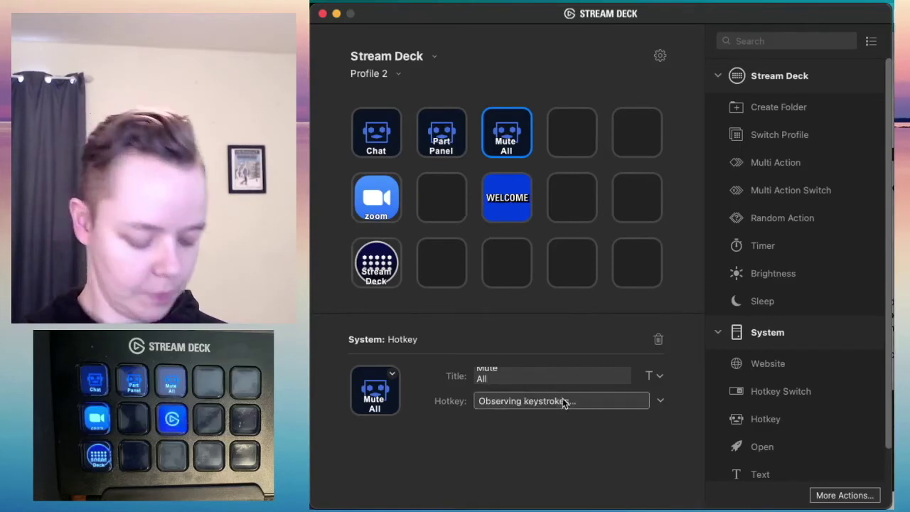
key("ctrl+super+m")
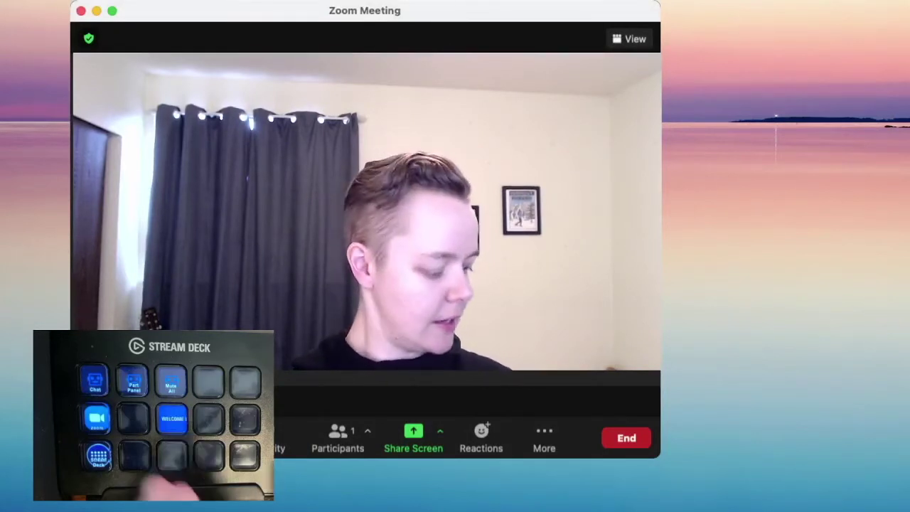
- Toggle Zoom's chat panel open and closed, then the participants panel, using the Stream Deck hotkeys
key("super+shift+h")
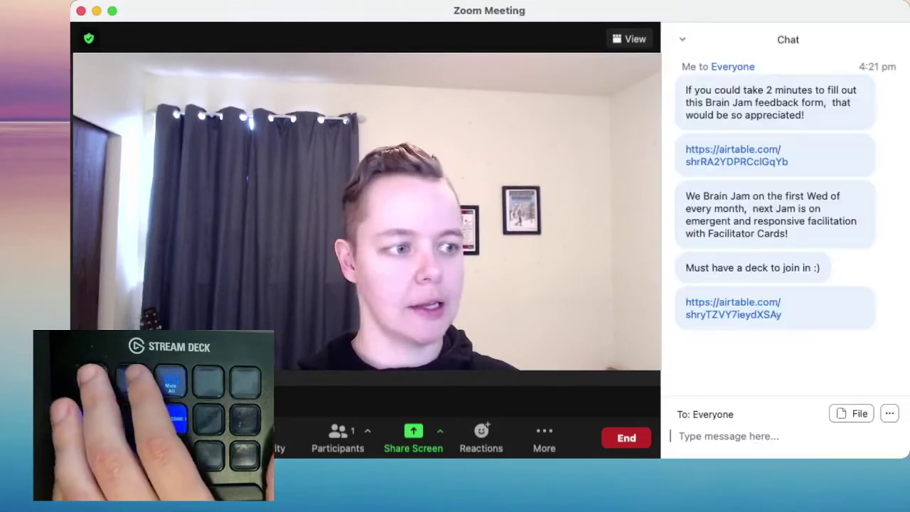
key("super+shift+h")
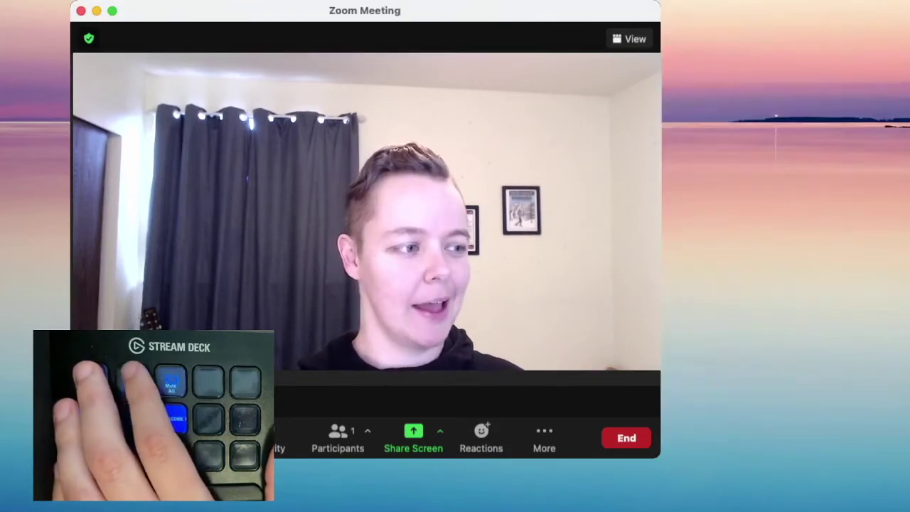
key("super+u")
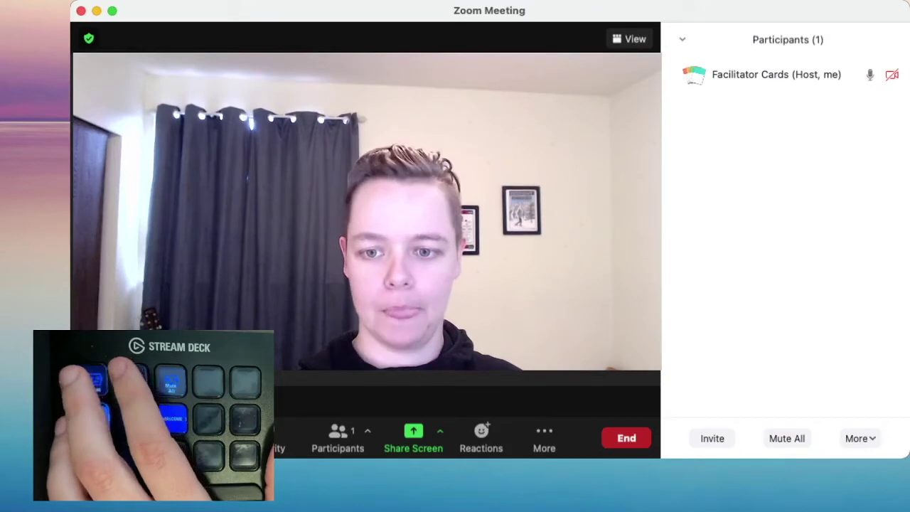
key("super+u")
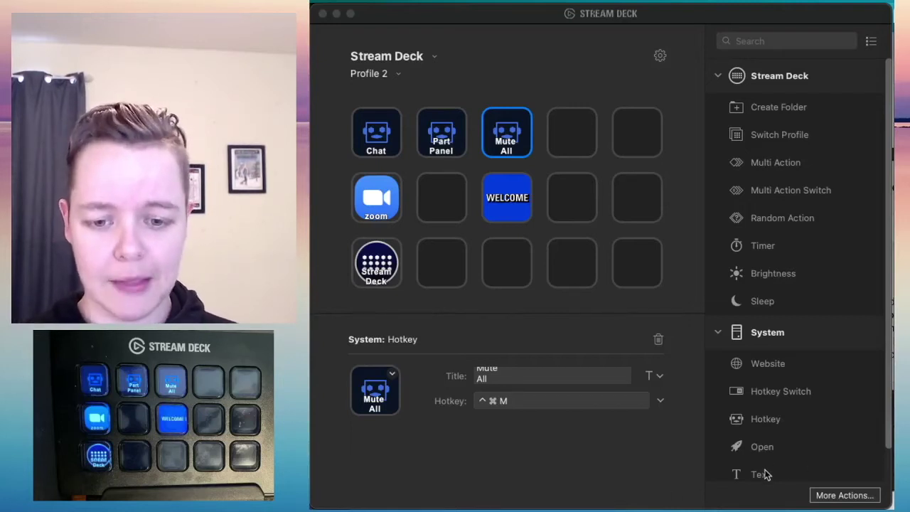
- Place a Text action on the bottom-row middle key and title it 'Yay!'
left_click_drag(765, 481, 492, 319)
scroll(767, 446, "down", 1)
left_click_drag(455, 280, 520, 266)
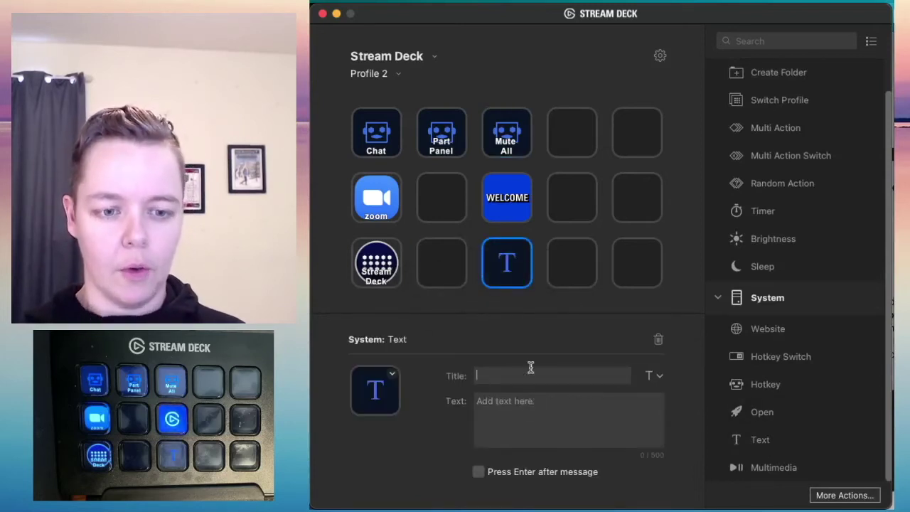
type("Celebration")
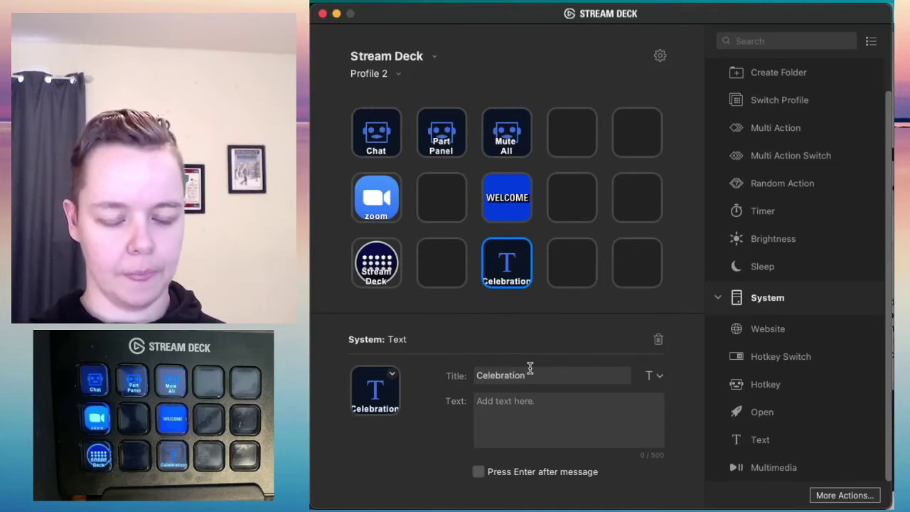
key("super+a")
type("Yay!")
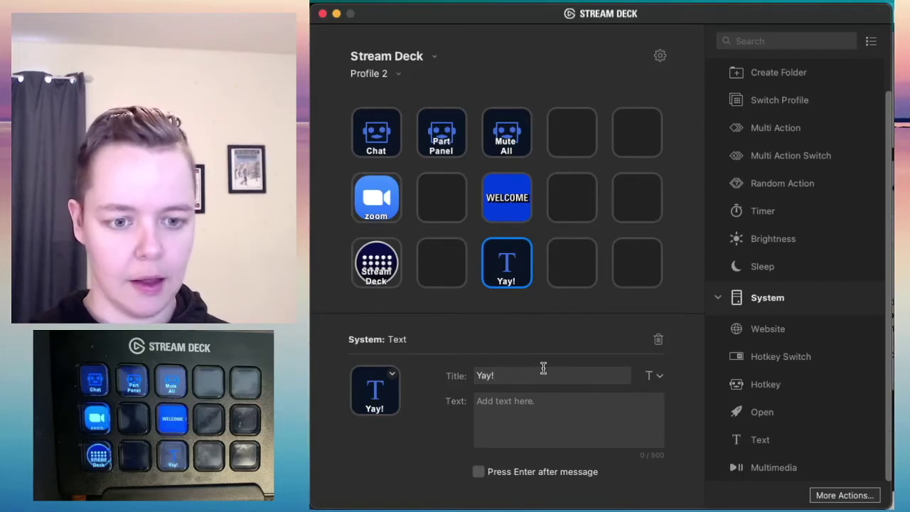
- Set the key's message to 'I DID IT! IT WORKED' with Press Enter after message enabled
left_click(534, 412)
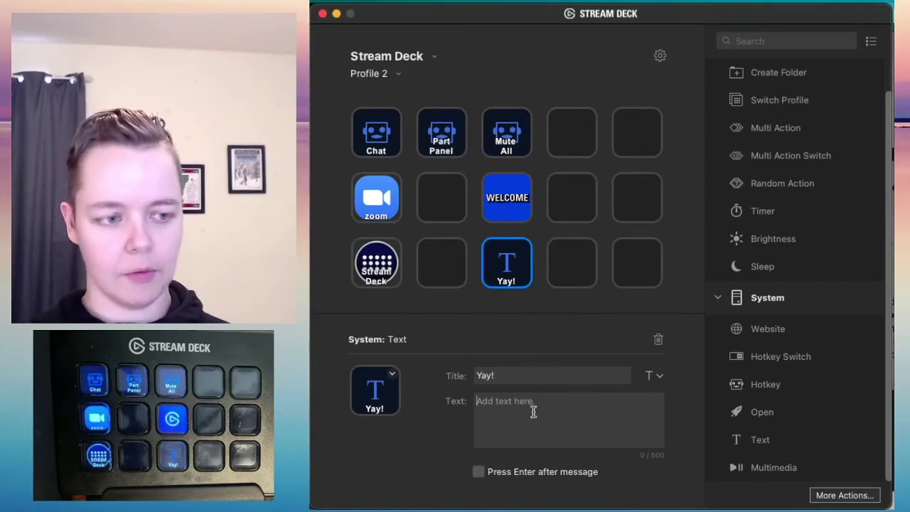
type("I DID IT! IT WORKED!")
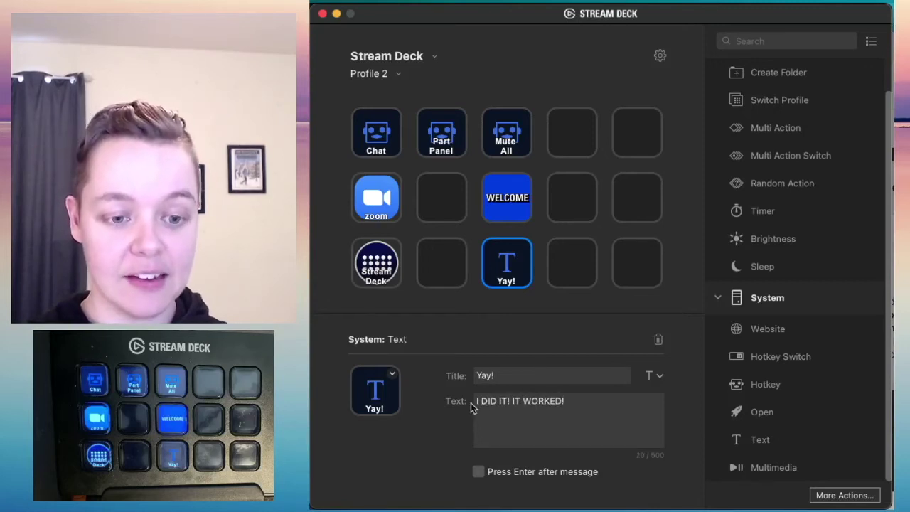
left_click_drag(480, 403, 563, 404)
double_click(470, 375)
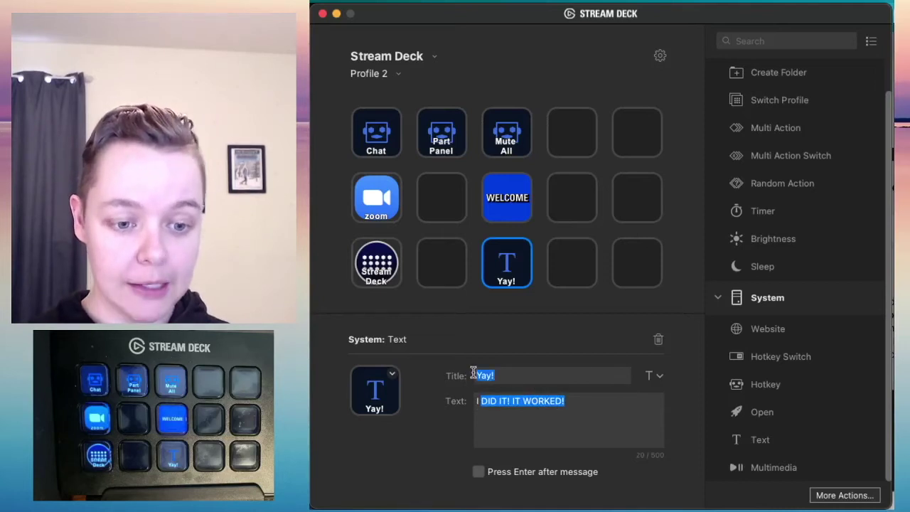
left_click(479, 473)
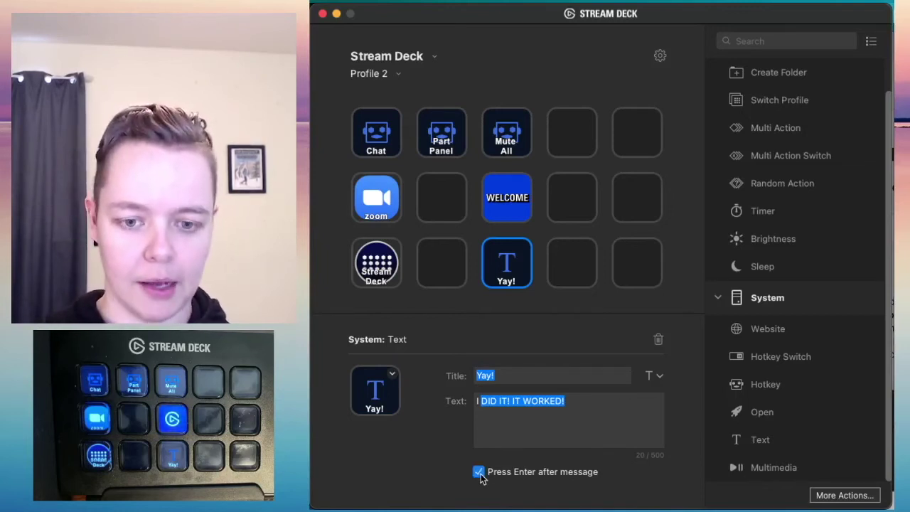
left_click(592, 413)
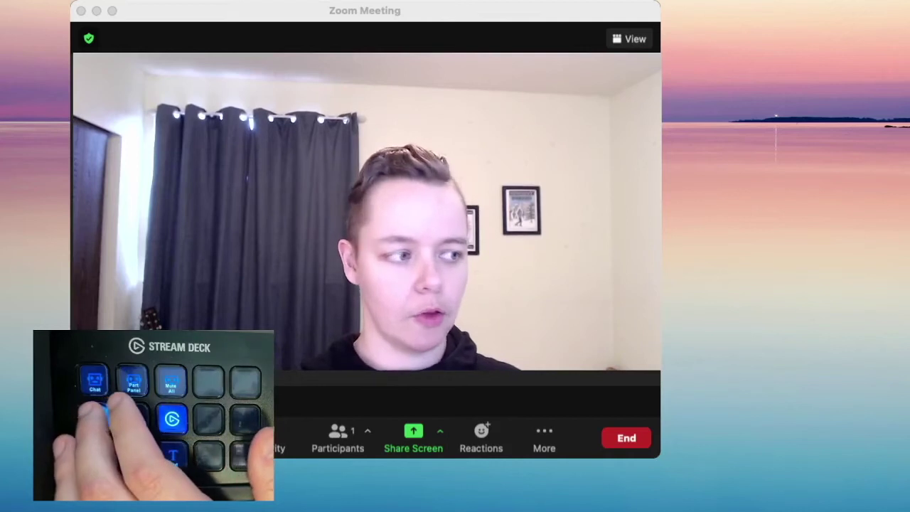
- Open the Zoom meeting chat and post 'I DID IT! IT WORKED!' from the Yay! key
key("super+u")
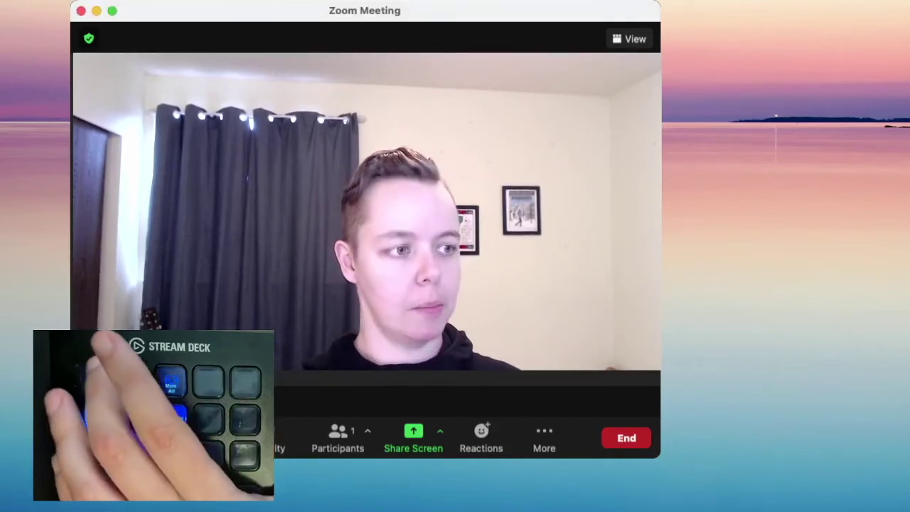
key("super+shift+h")
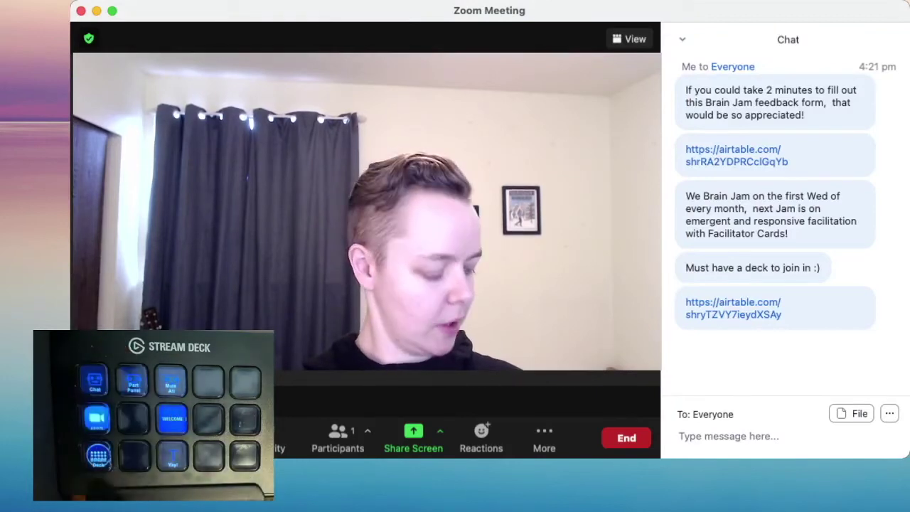
type("I DID IT! IT WORKED!")
key("Return")
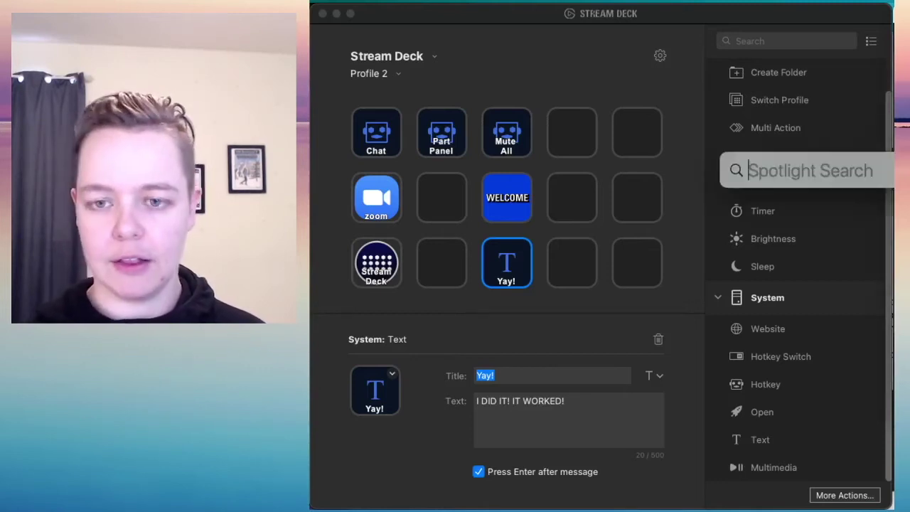
- Open Security & Privacy, unlock it, and show the Input Monitoring app list
type("sys")
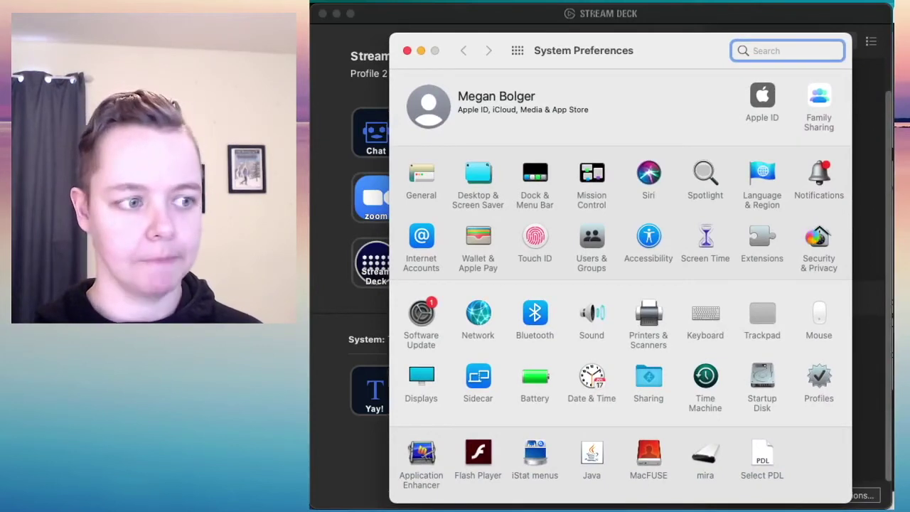
left_click(819, 242)
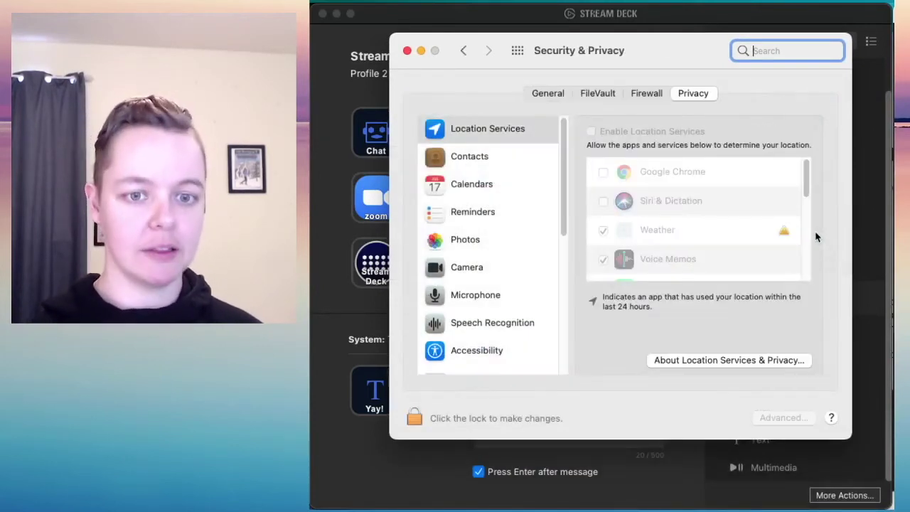
left_click(415, 417)
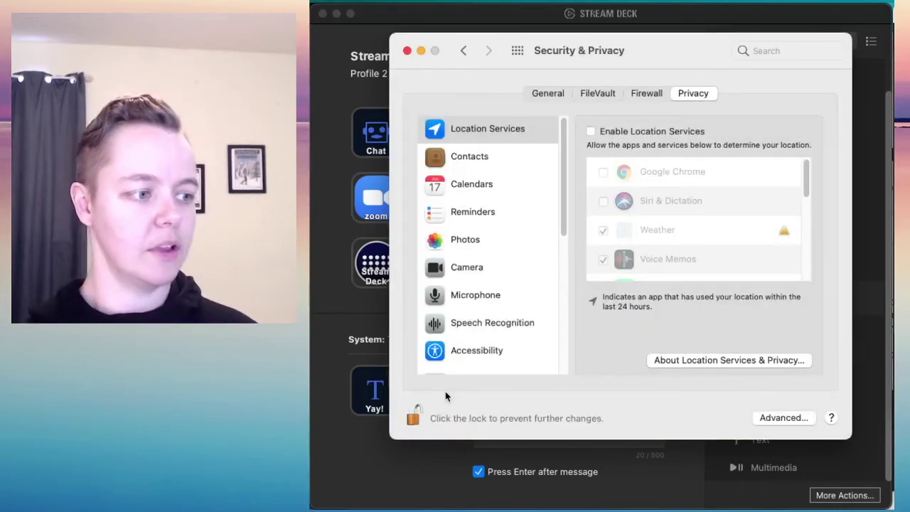
scroll(467, 278, "down", 3)
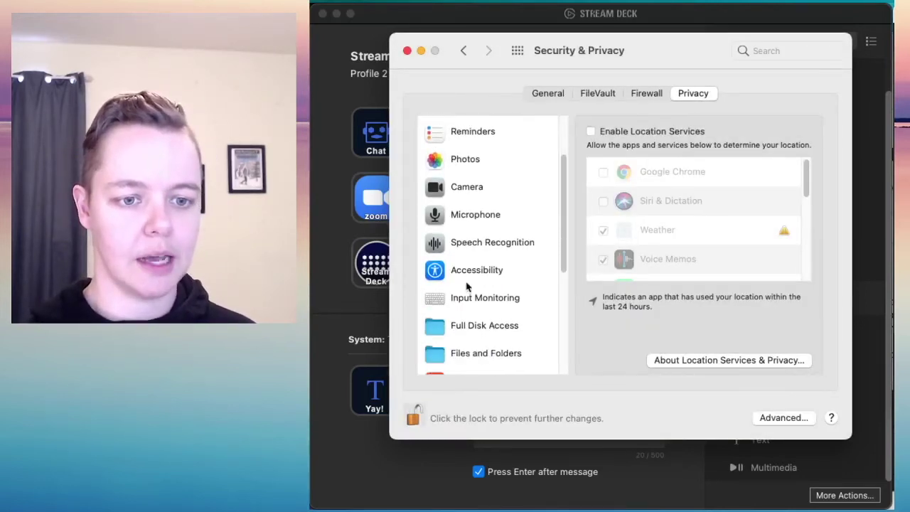
left_click(495, 299)
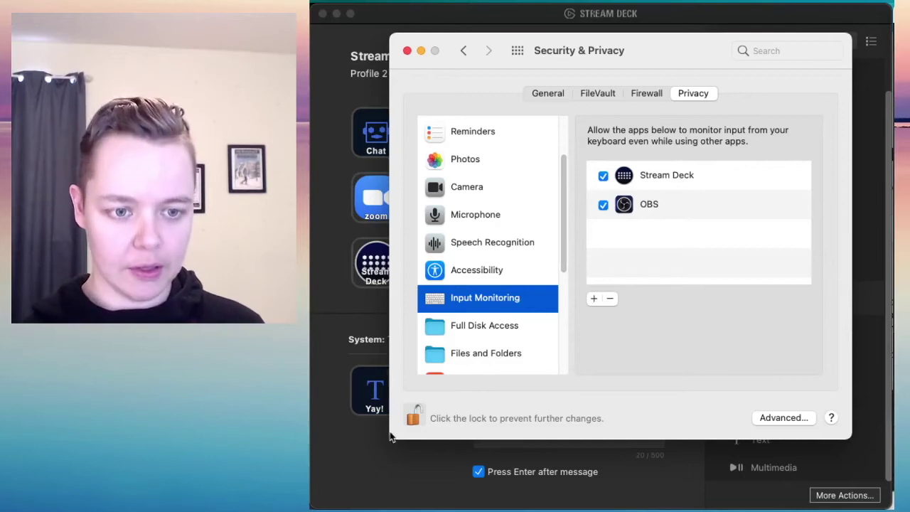
- Add Stream Deck to Input Monitoring, then relock and close Security & Privacy
left_click(593, 300)
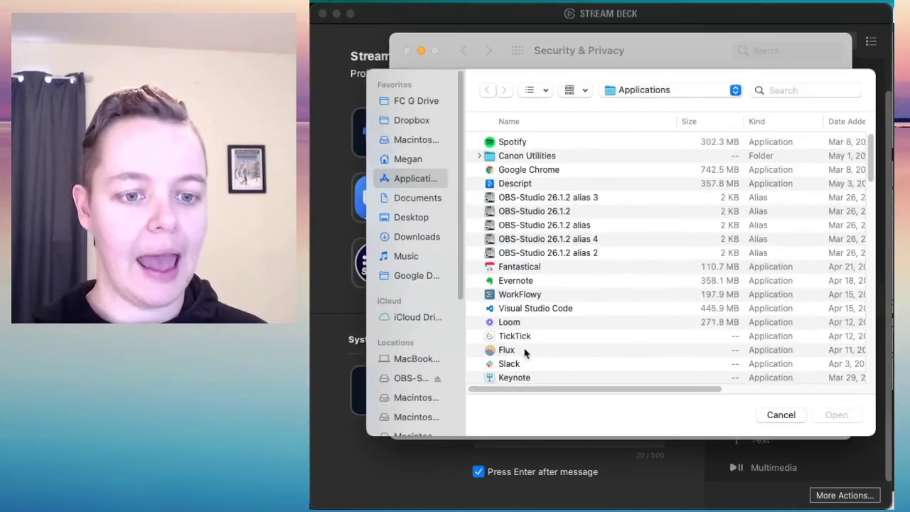
scroll(525, 353, "down", 10)
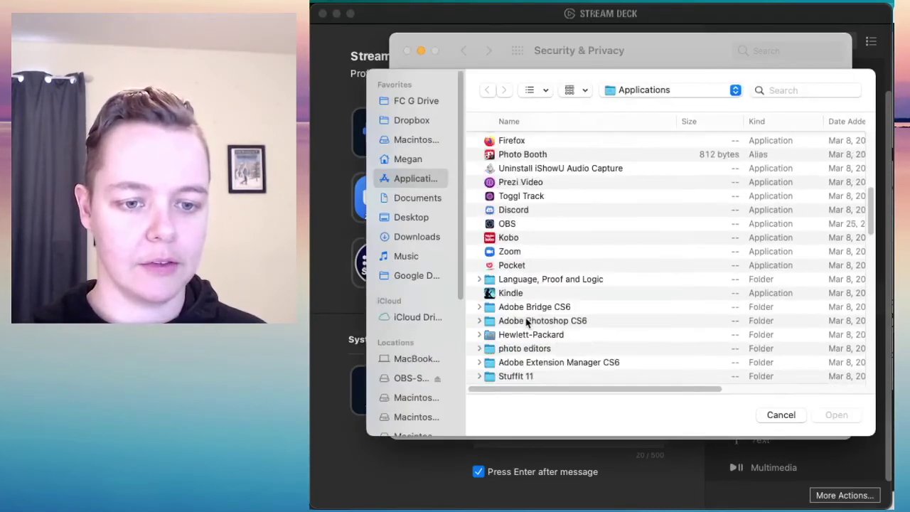
scroll(526, 322, "up", 10)
scroll(527, 321, "down", 3)
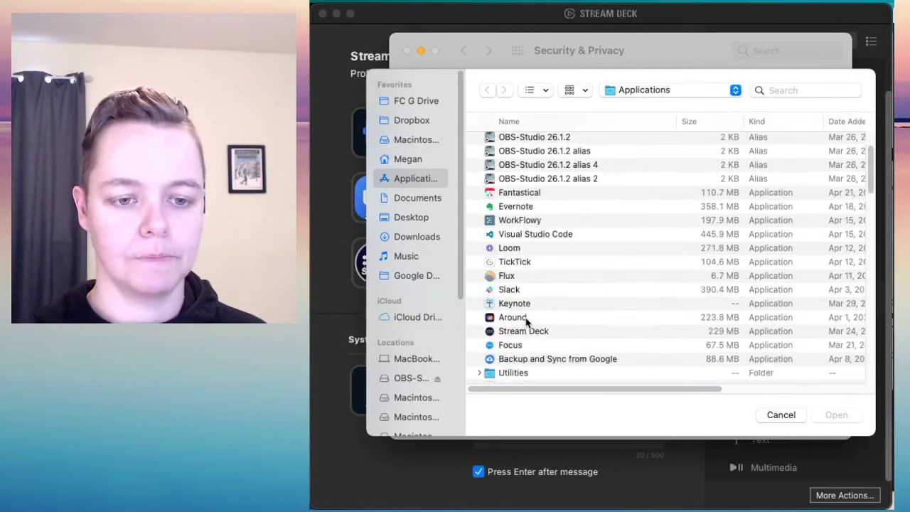
left_click(529, 331)
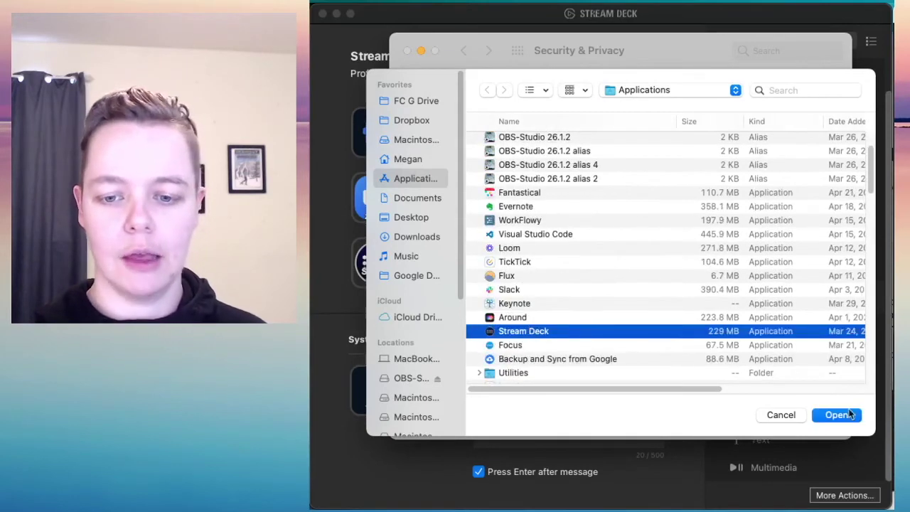
left_click(775, 415)
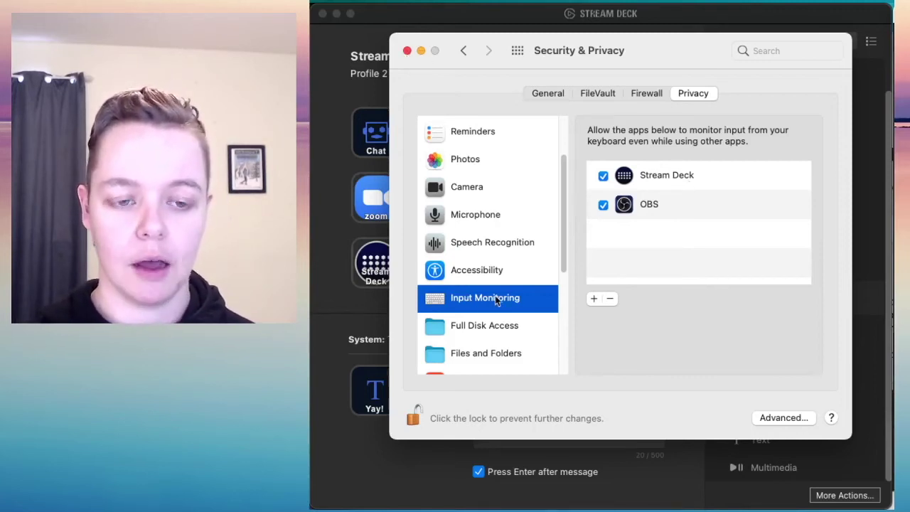
left_click(414, 418)
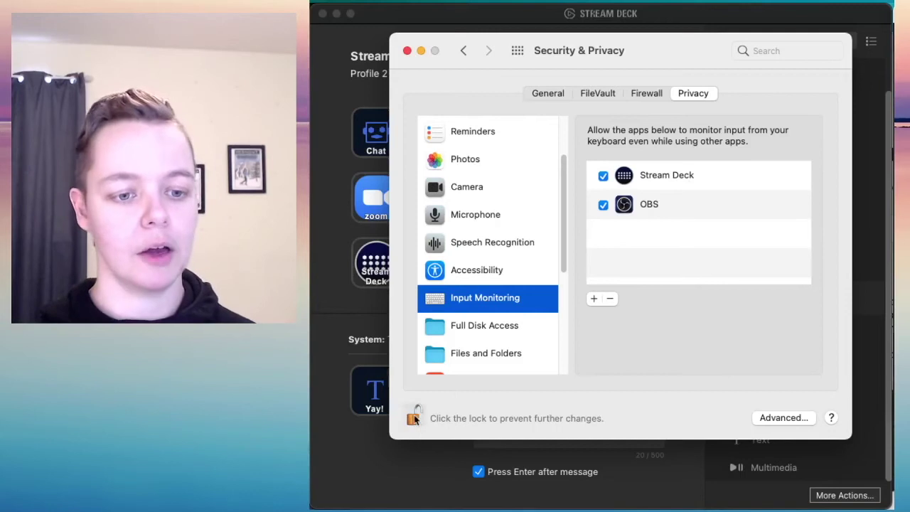
left_click(407, 50)
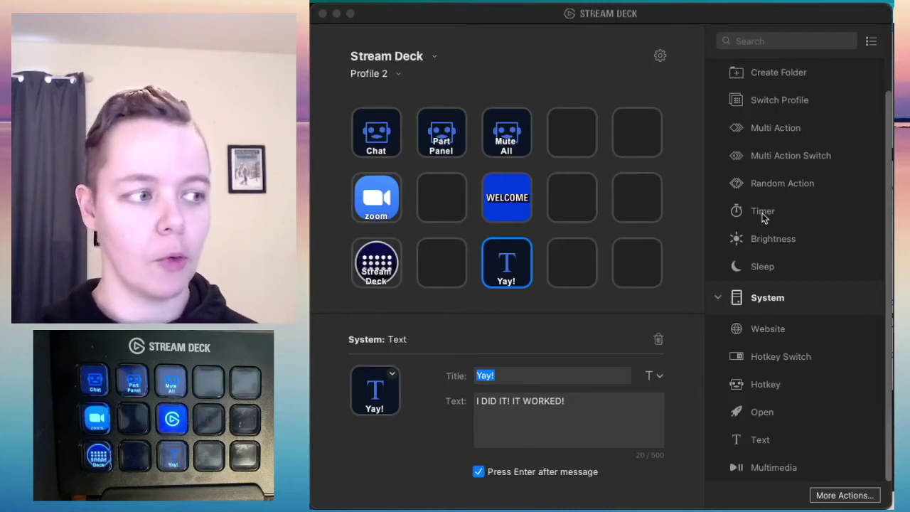
- Drag a Timer action onto the empty key beside WELCOME
scroll(764, 213, "up", 2)
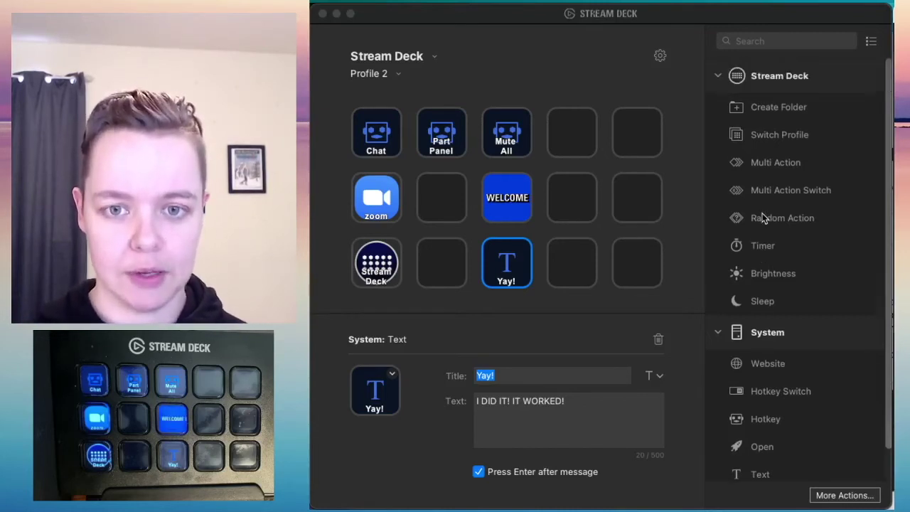
left_click_drag(772, 246, 577, 203)
- Delete the WELCOME key and move the Timer into its slot
left_click(496, 193)
key("Delete")
left_click(693, 268)
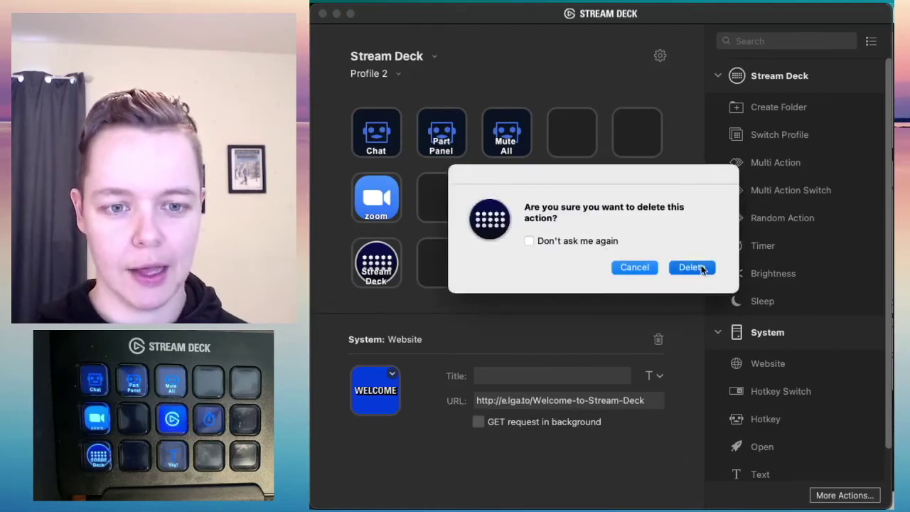
left_click(577, 197)
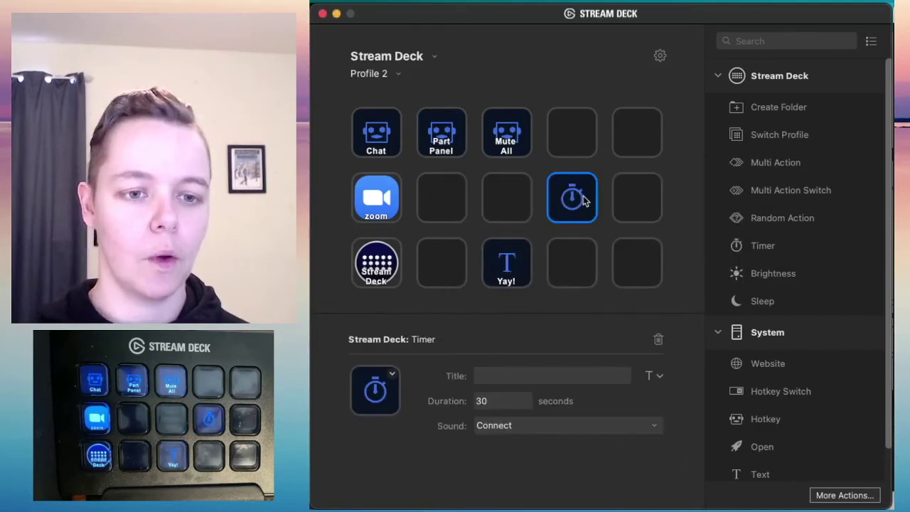
left_click_drag(583, 202, 524, 200)
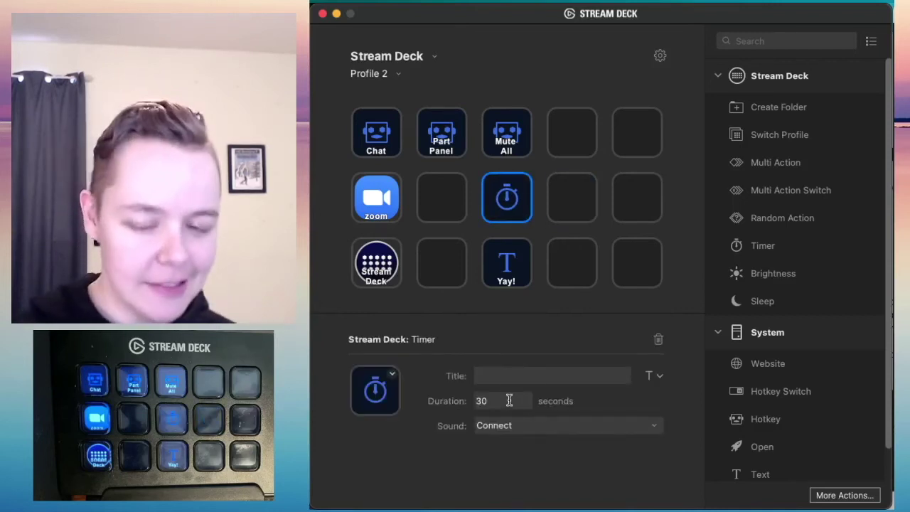
key("super+space")
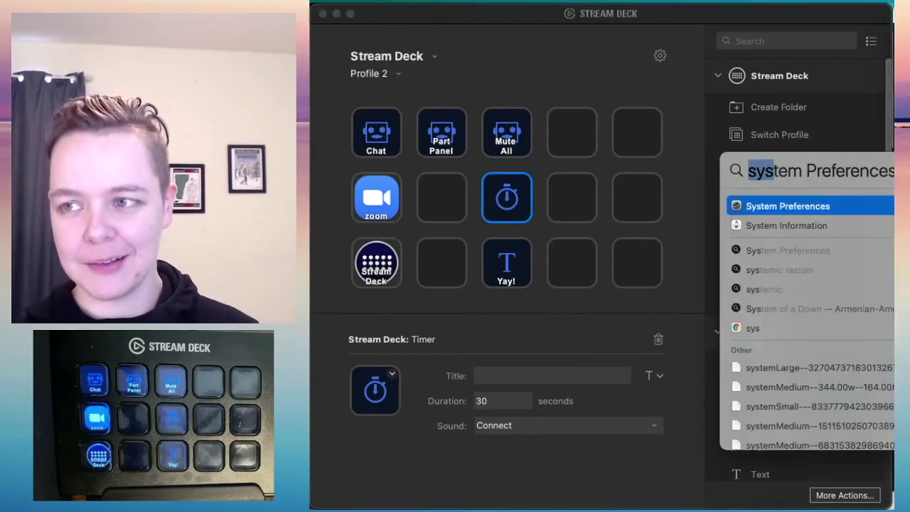
key("Escape")
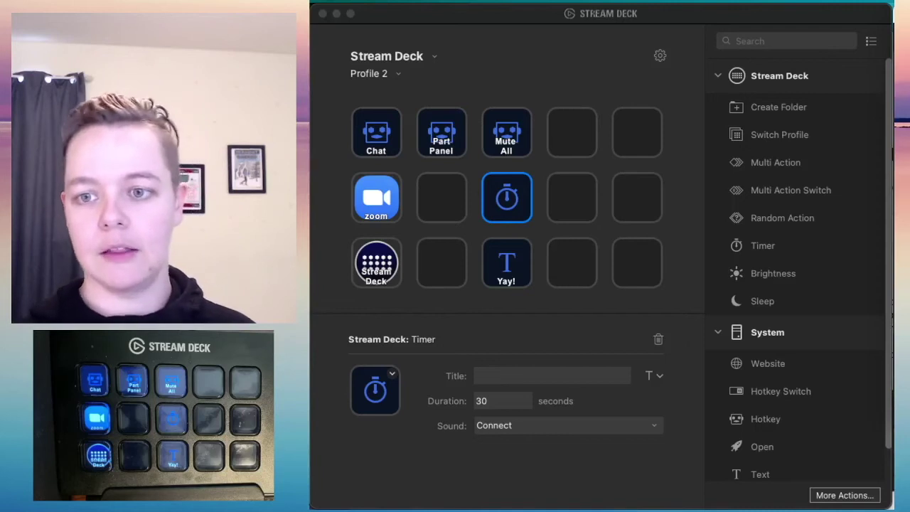
- Set the timer to 5400 seconds titled '90 min' and paste a copy onto the empty key
left_click(484, 406)
left_click_drag(491, 403, 469, 400)
type("5400")
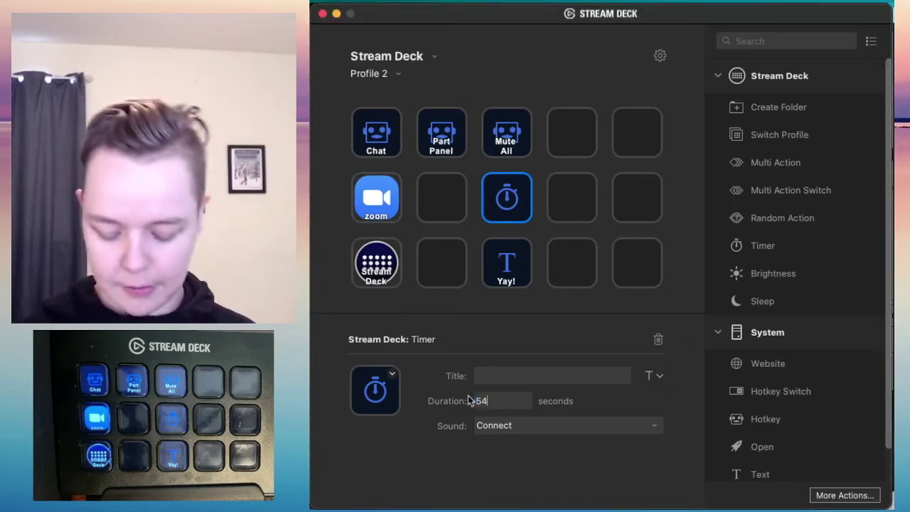
left_click(489, 376)
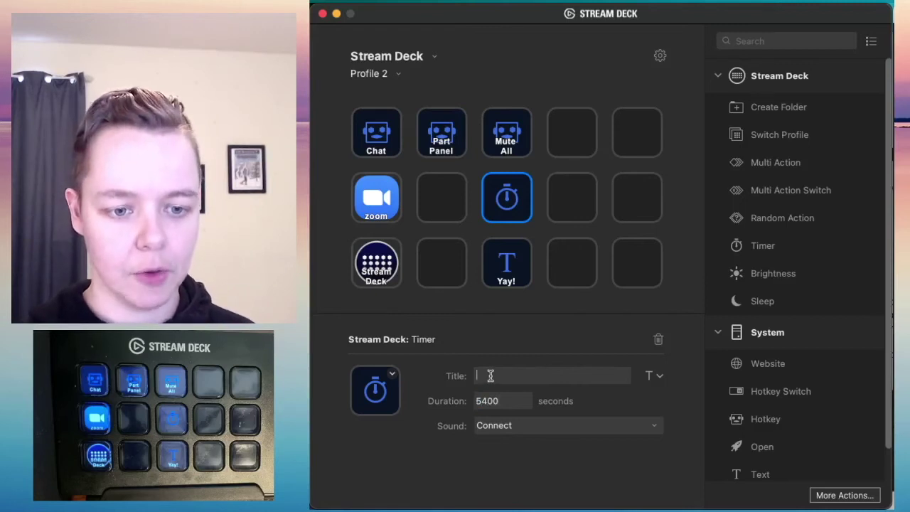
type("90 min")
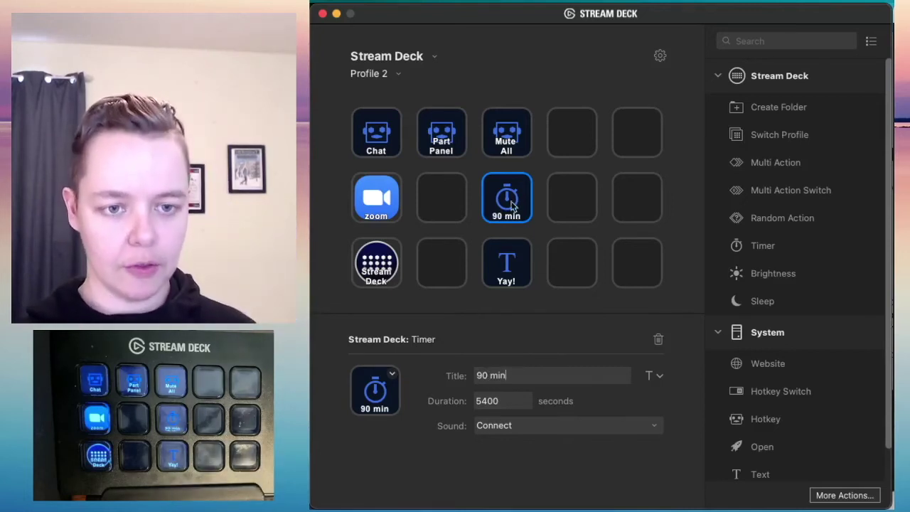
left_click(458, 205)
key("super+v")
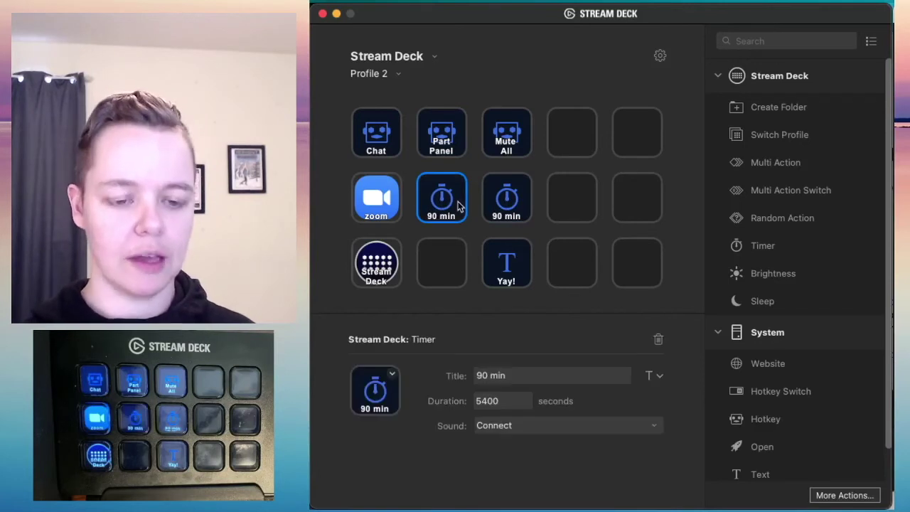
- Change the left timer to title '5 min' and duration 300, keeping the Connect sound
left_click(518, 203)
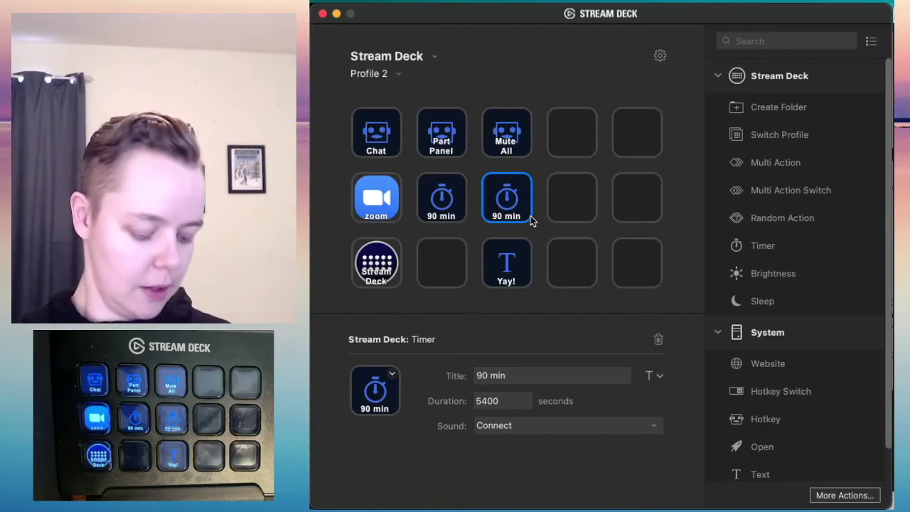
left_click(439, 202)
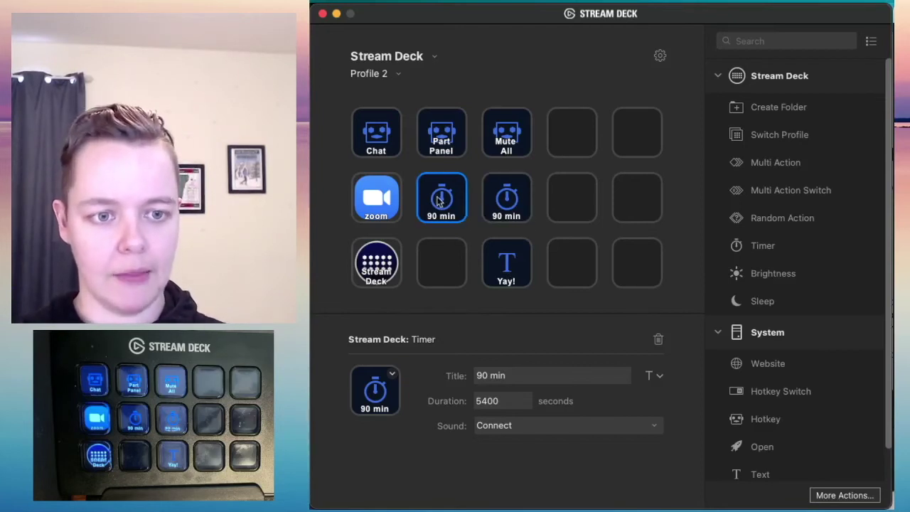
double_click(479, 374)
type("5")
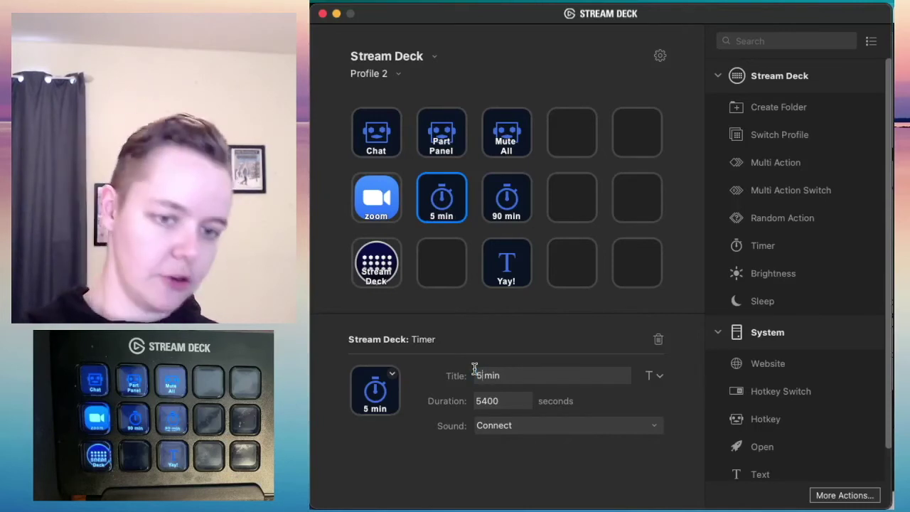
double_click(491, 400)
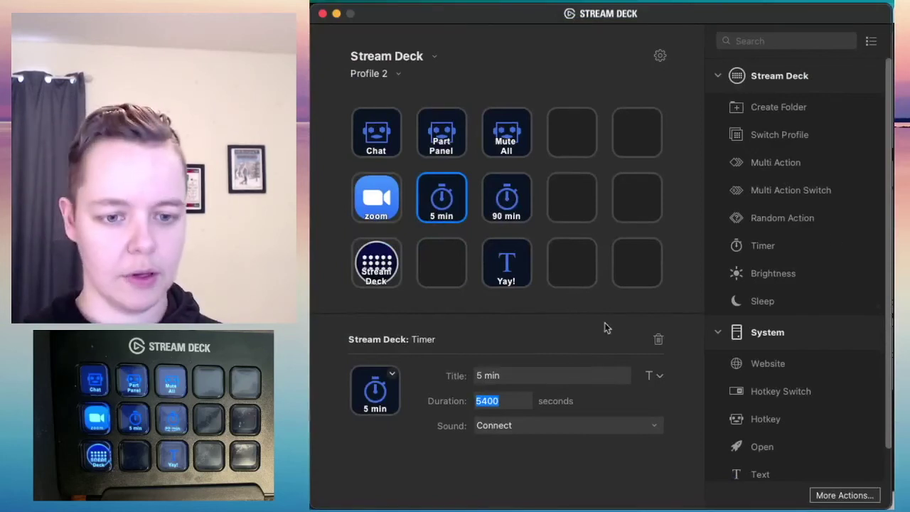
left_click_drag(506, 403, 469, 401)
type("300")
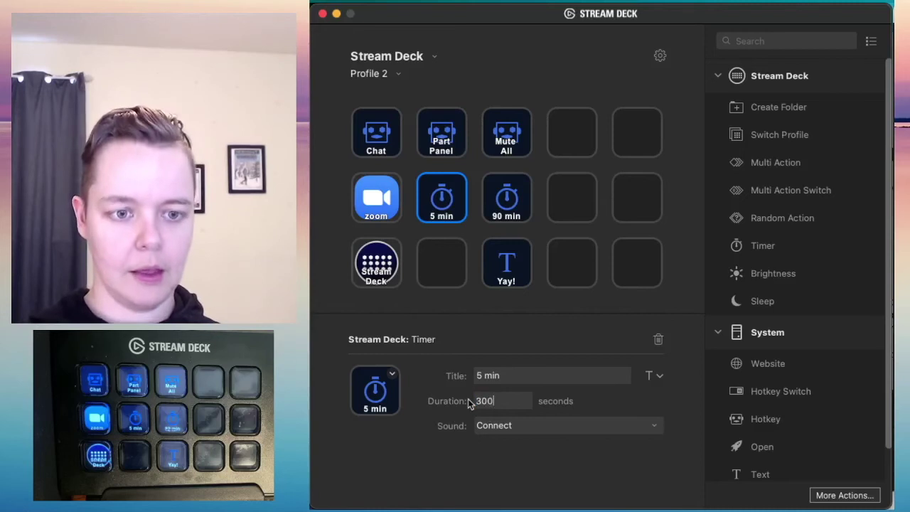
left_click(502, 427)
left_click(506, 426)
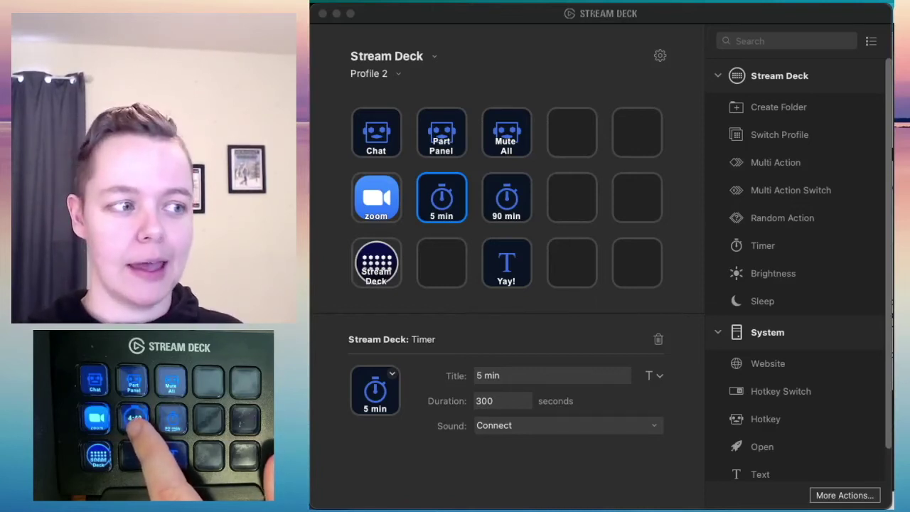
left_click(638, 20)
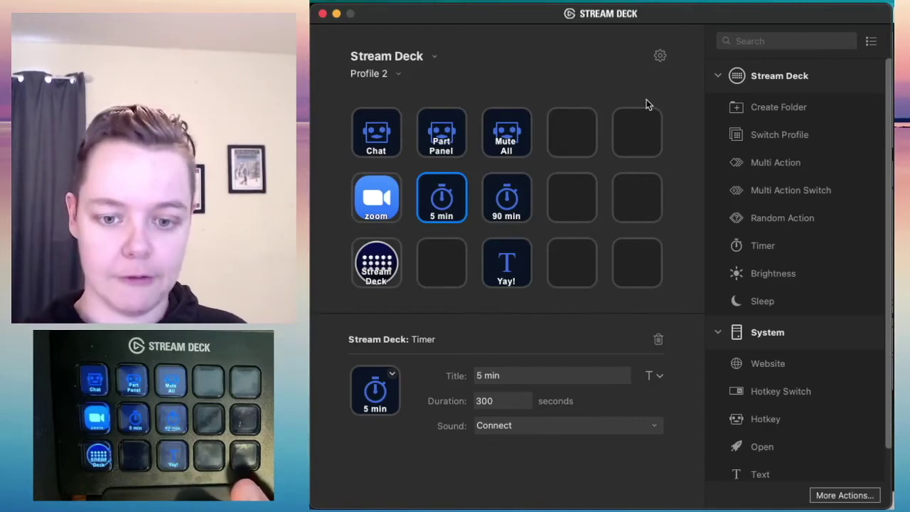
scroll(783, 270, "down", 2)
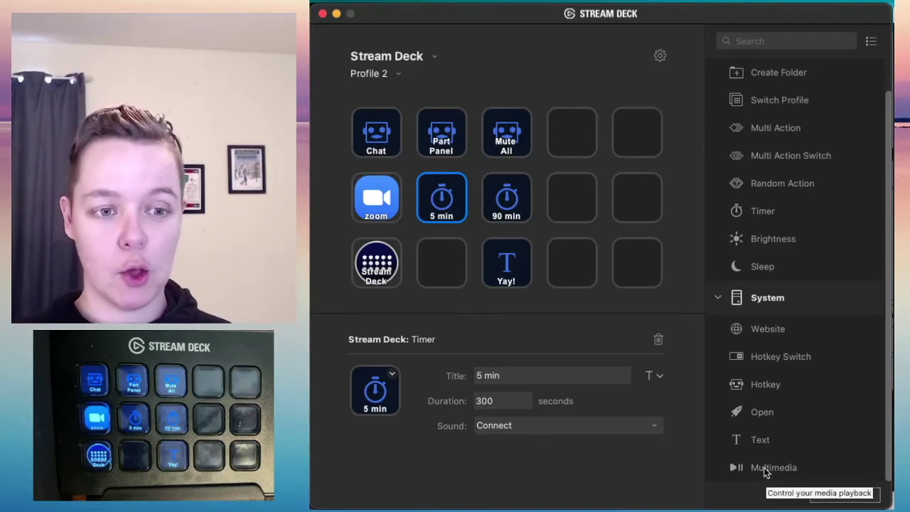
- Make the key below 5 min open Spotify, and add a Multimedia action beside Yay!
left_click_drag(786, 417, 448, 274)
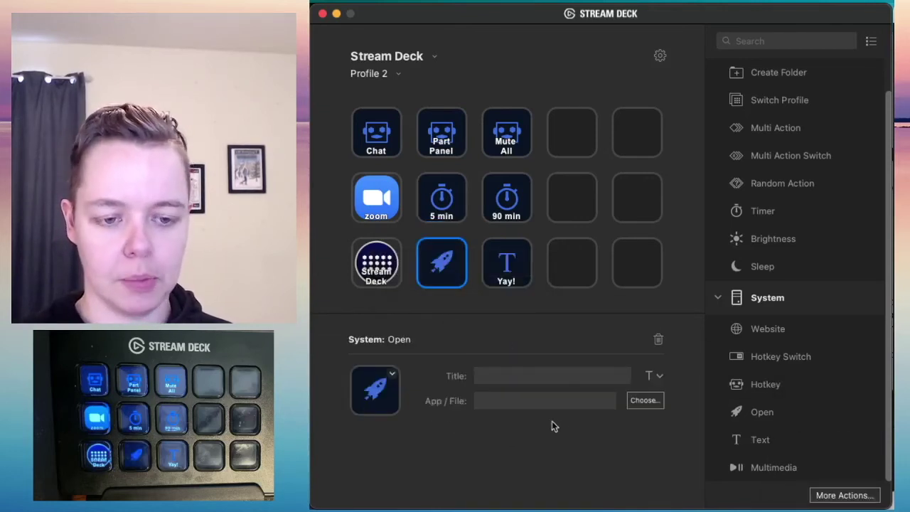
left_click(653, 408)
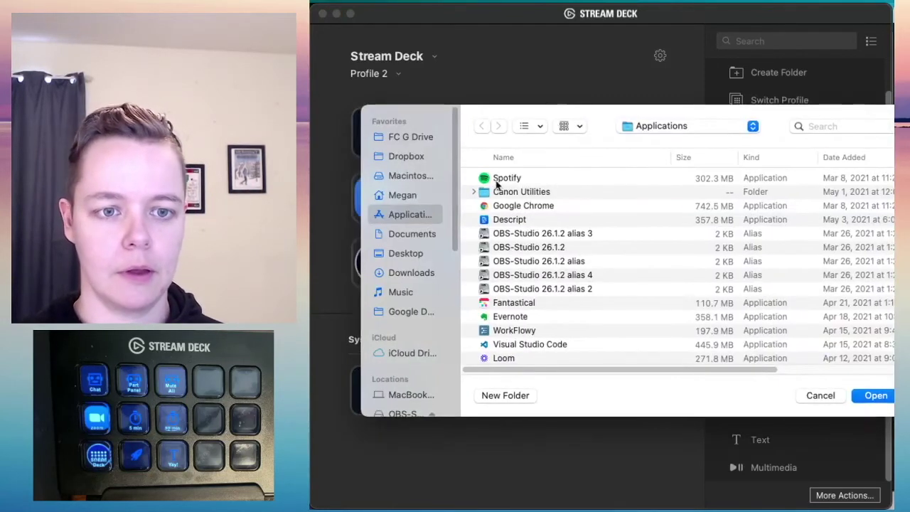
left_click(499, 181)
left_click(882, 395)
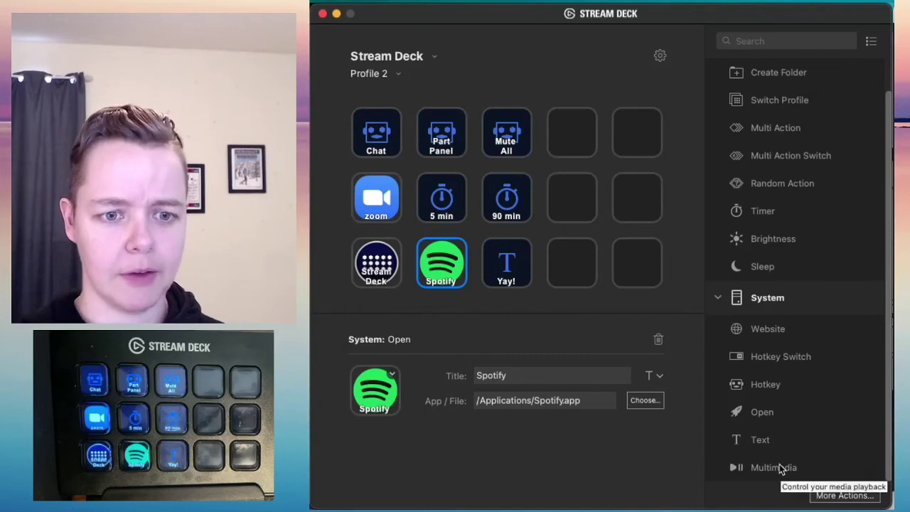
left_click_drag(779, 464, 575, 261)
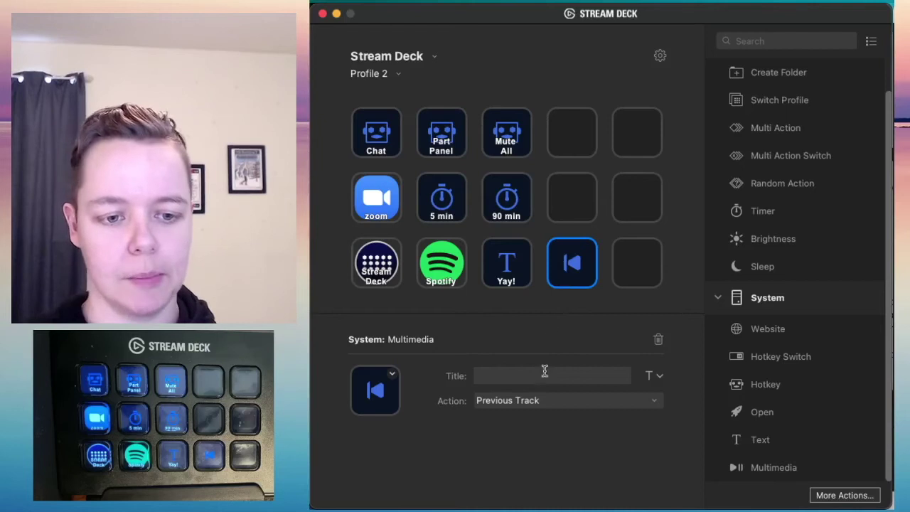
- Set the Multimedia key to Play / Pause and add a Decrease Volume key in the last bottom slot
left_click(544, 402)
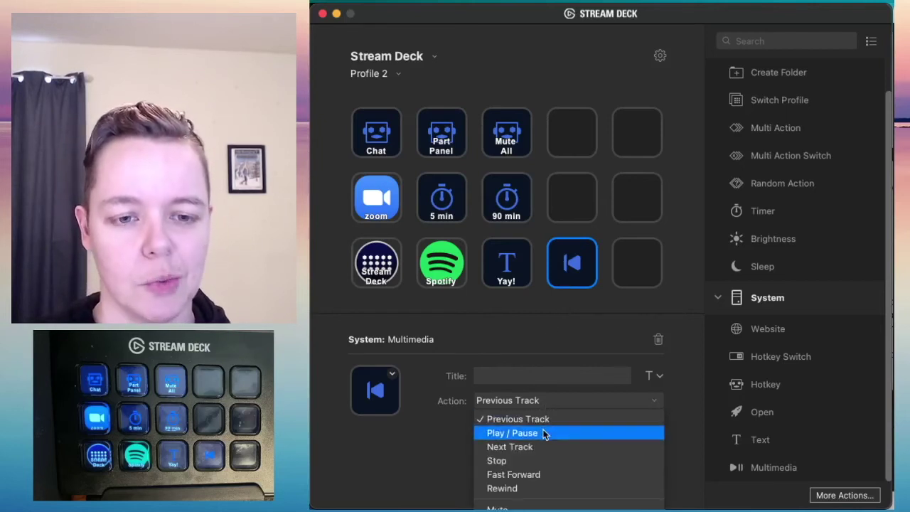
left_click(543, 433)
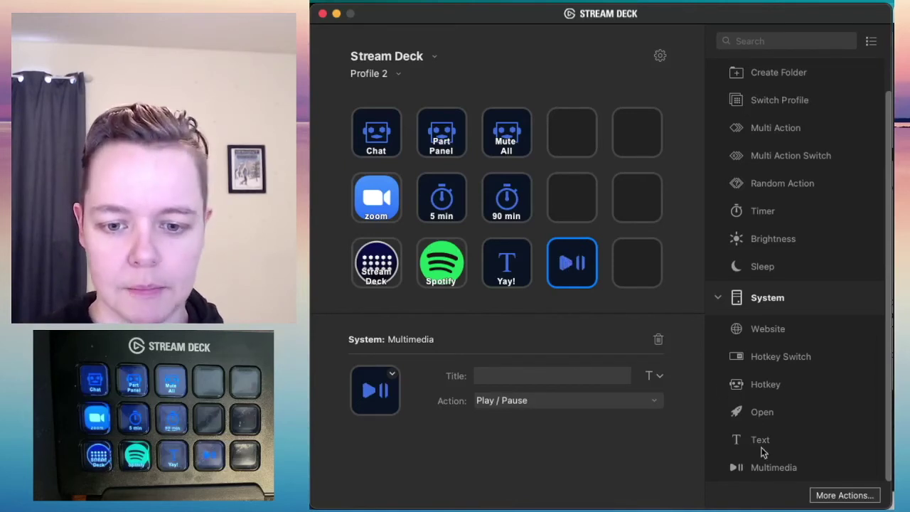
left_click_drag(765, 468, 642, 260)
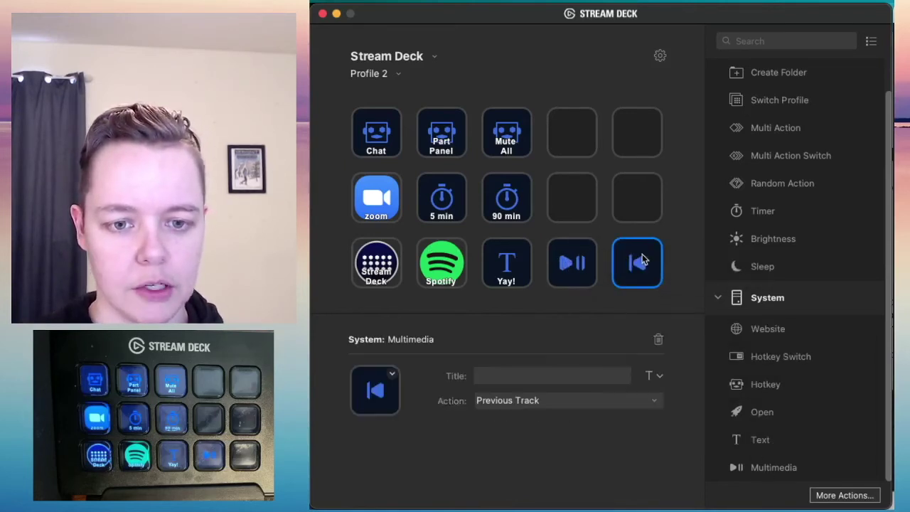
left_click(553, 398)
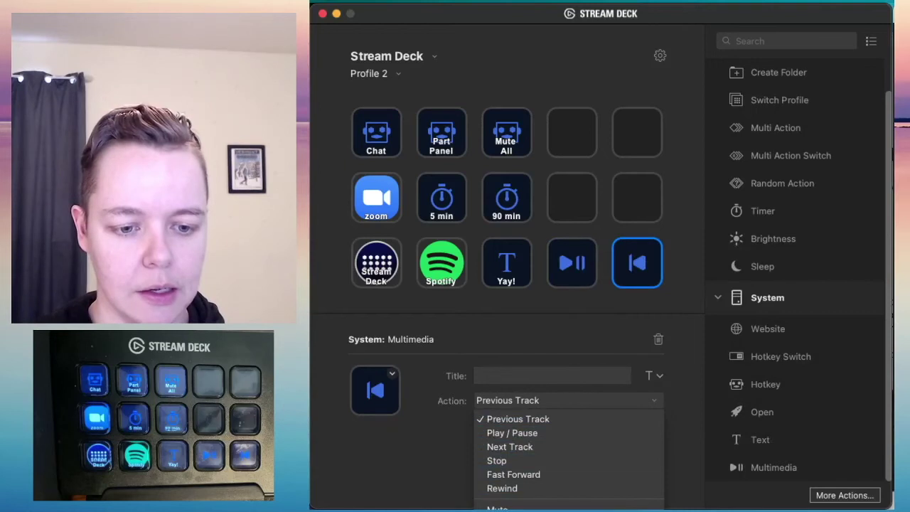
key("Return")
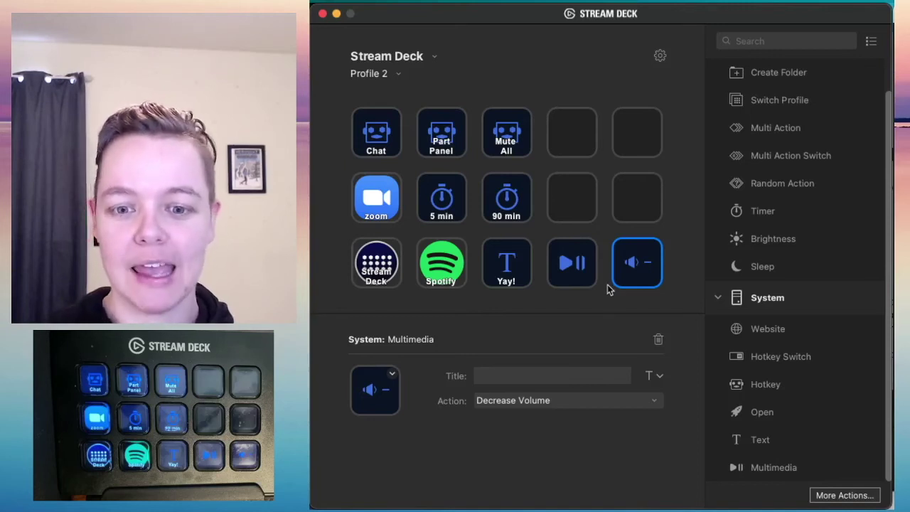
scroll(802, 246, "up", 2)
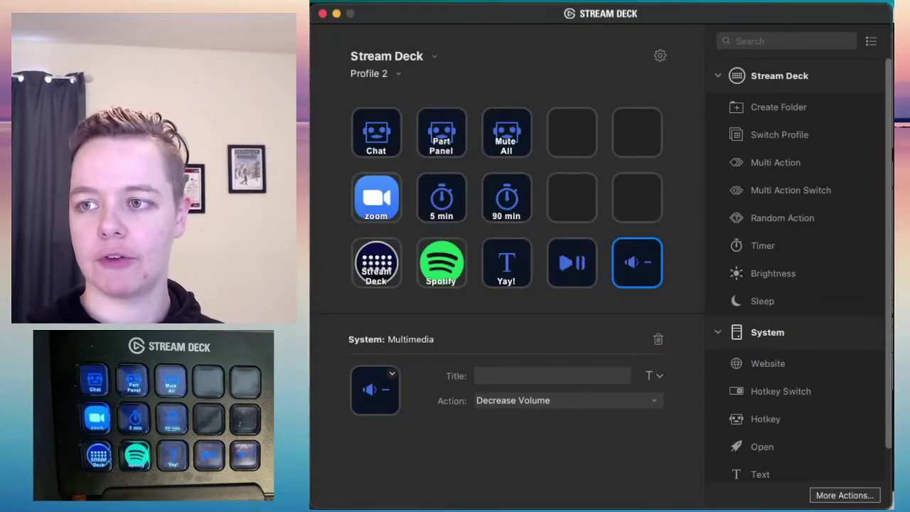
key("super+shift+h")
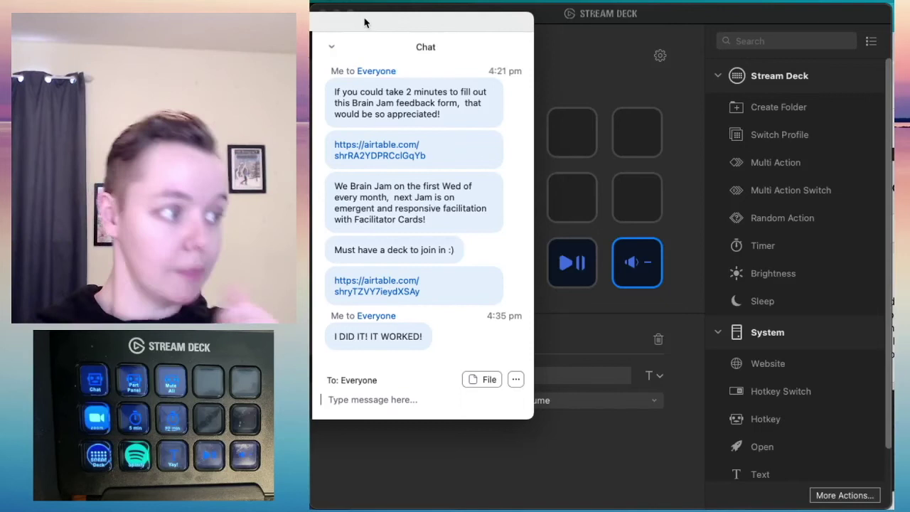
key("super+shift+h")
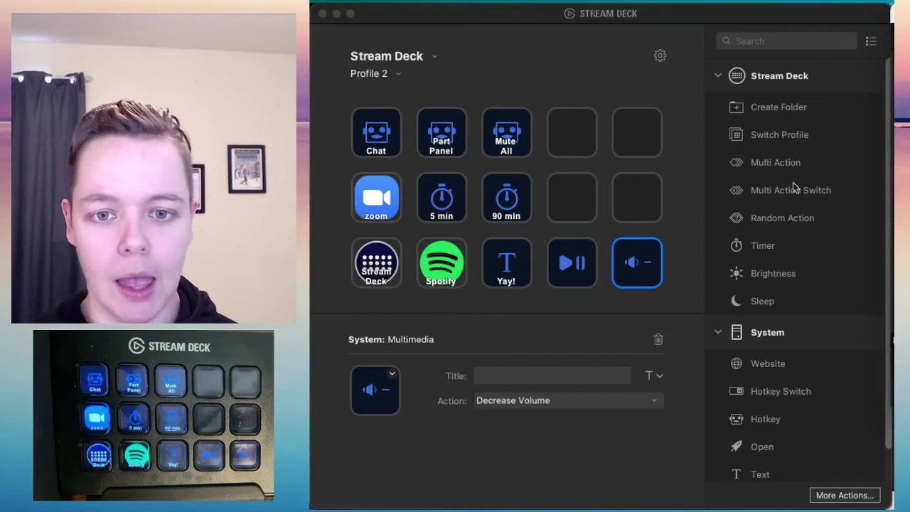
- Add a Messages folder at the end of row 2 and paste a copy of the Yay! key into its second key
left_click_drag(777, 107, 648, 199)
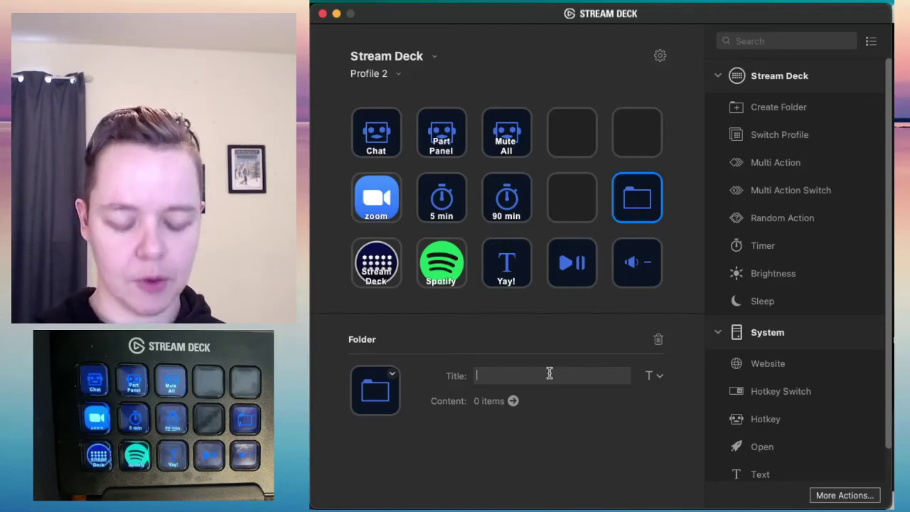
type("Message")
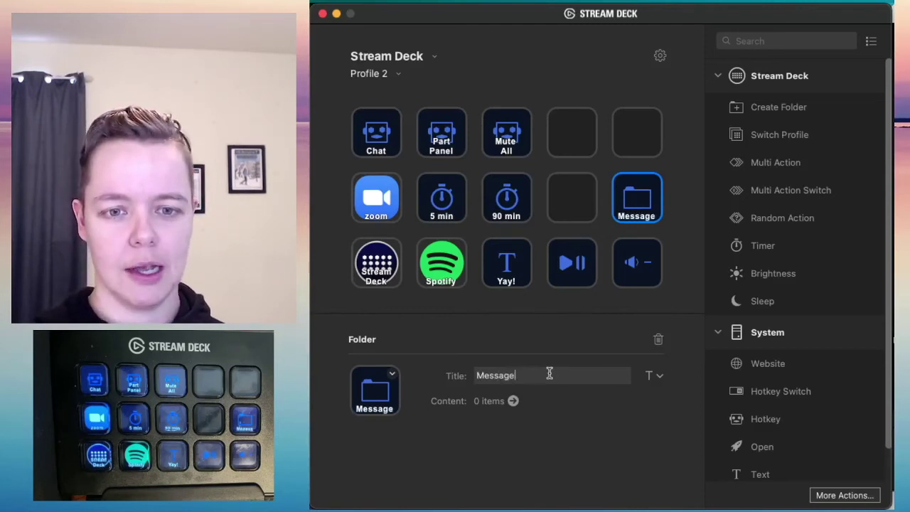
type("s")
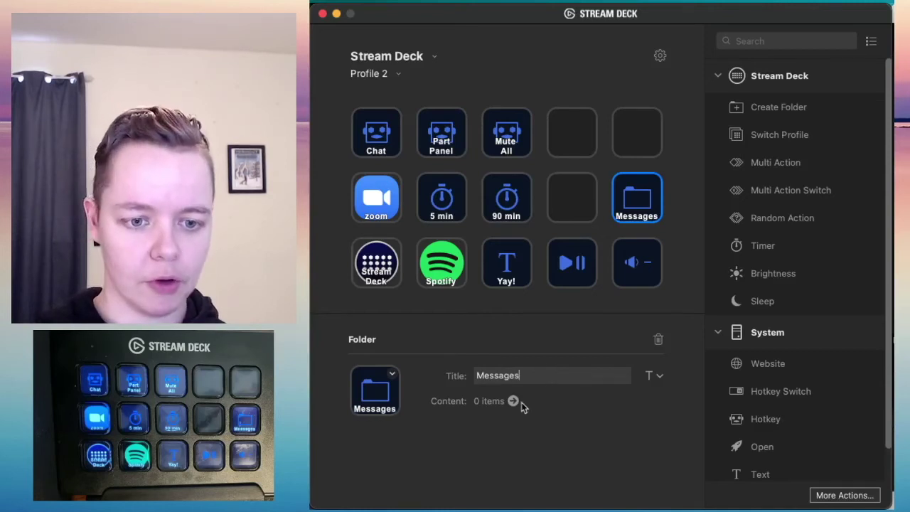
left_click(504, 272)
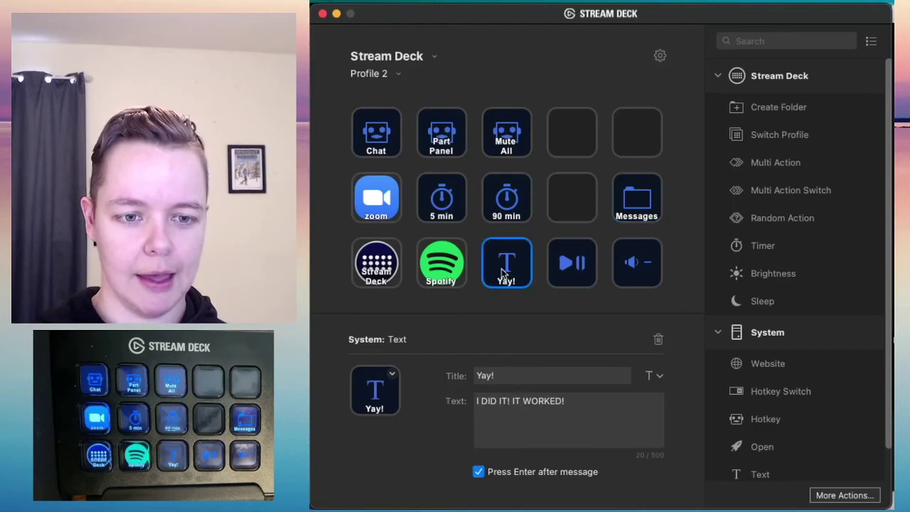
double_click(630, 202)
left_click(446, 141)
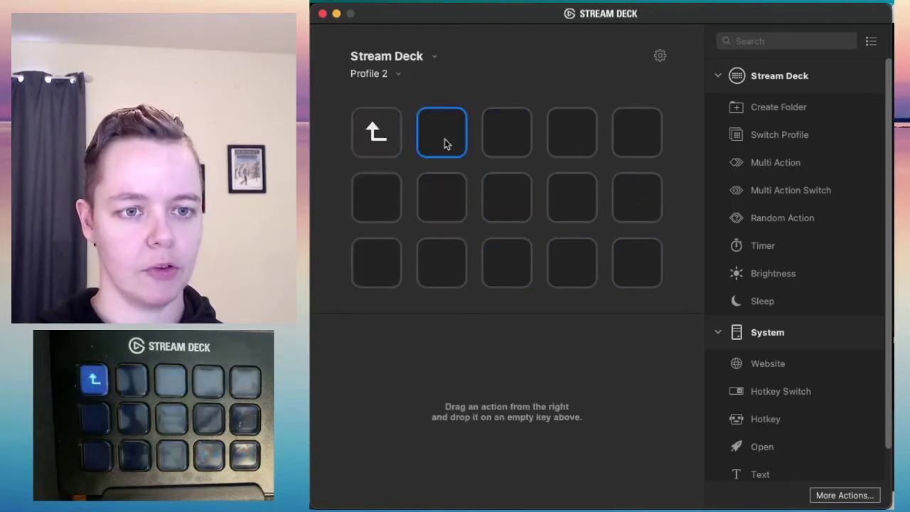
key("super+v")
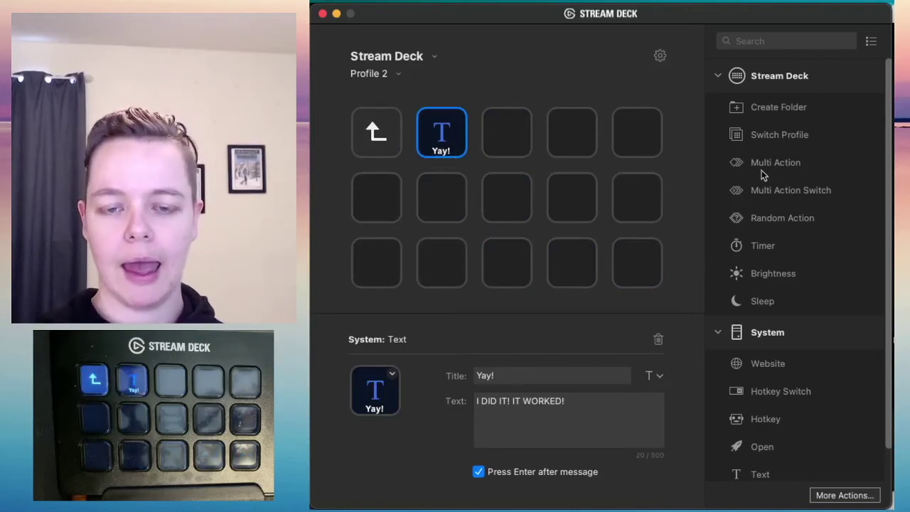
left_click(514, 151)
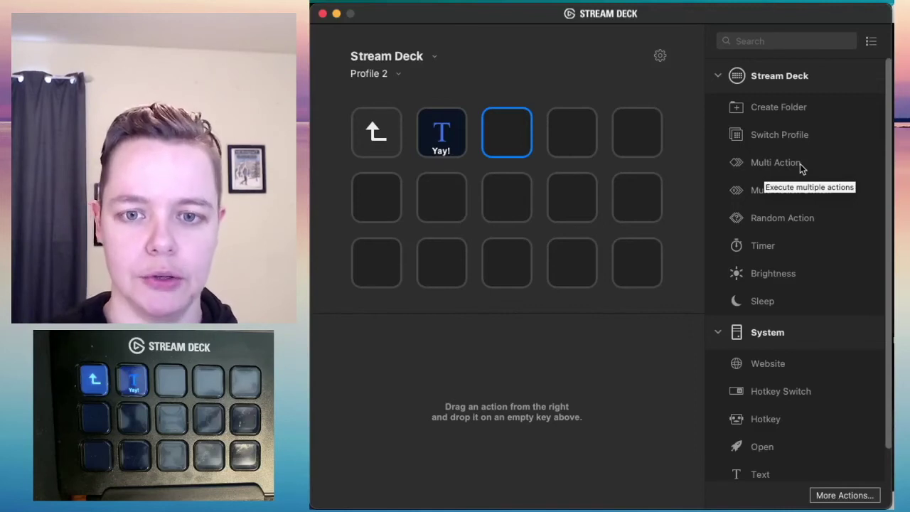
- Place a multi action on the folder's third key with a Text step '1st' typing 'This is our first line'
left_click_drag(797, 168, 521, 146)
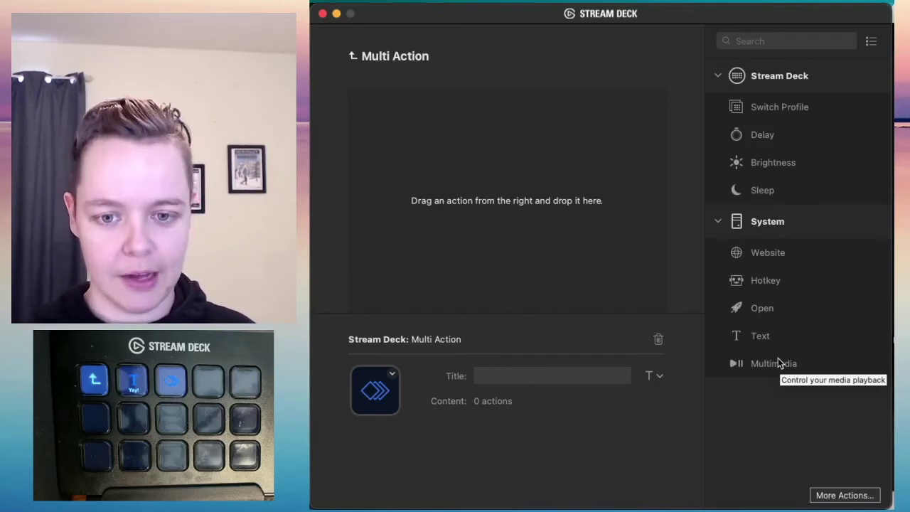
left_click_drag(762, 335, 478, 144)
left_click(536, 371)
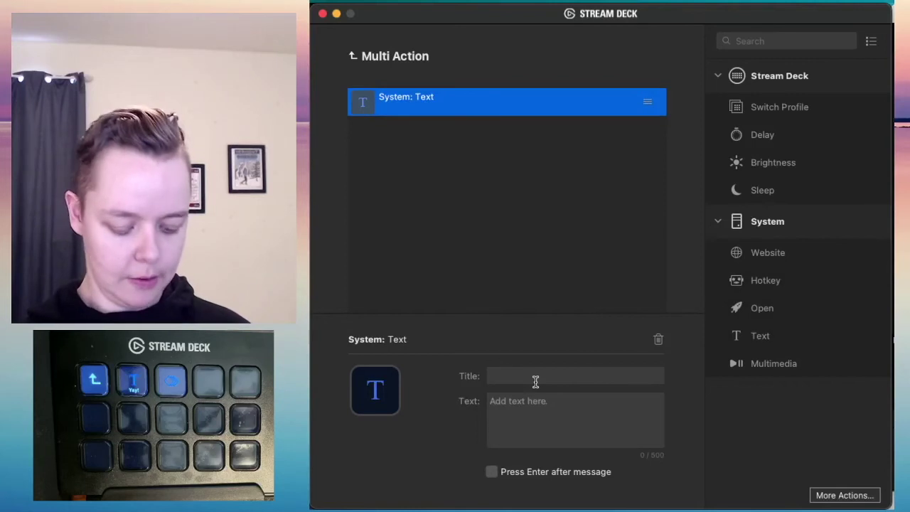
type("1st")
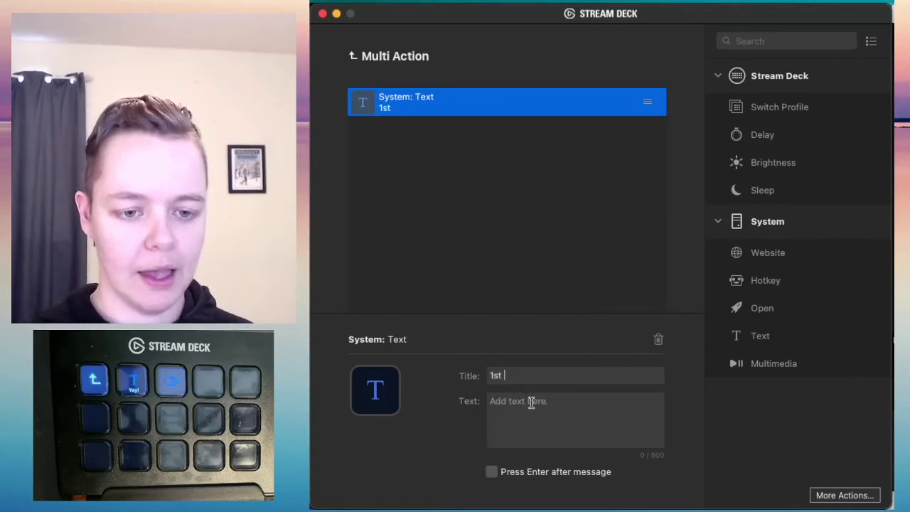
left_click(531, 402)
type("This is our firs")
type("t")
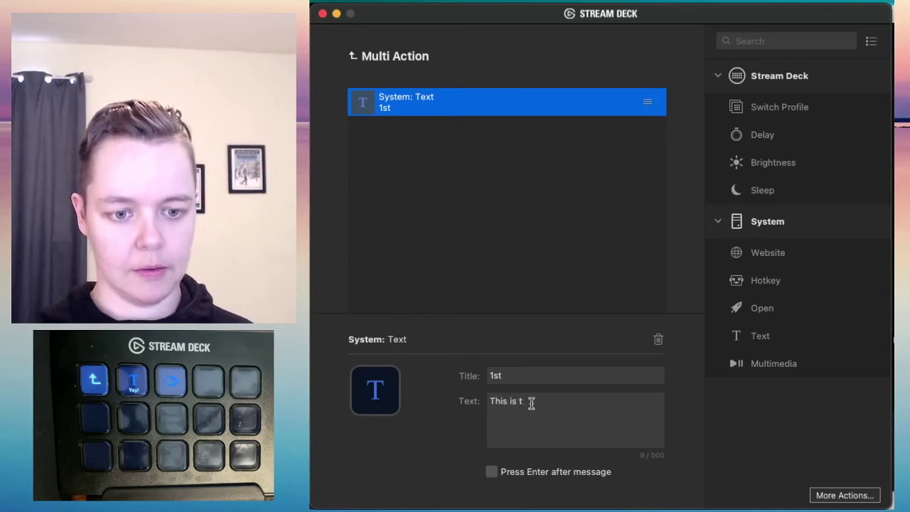
key("BackSpace")
type("our first line.")
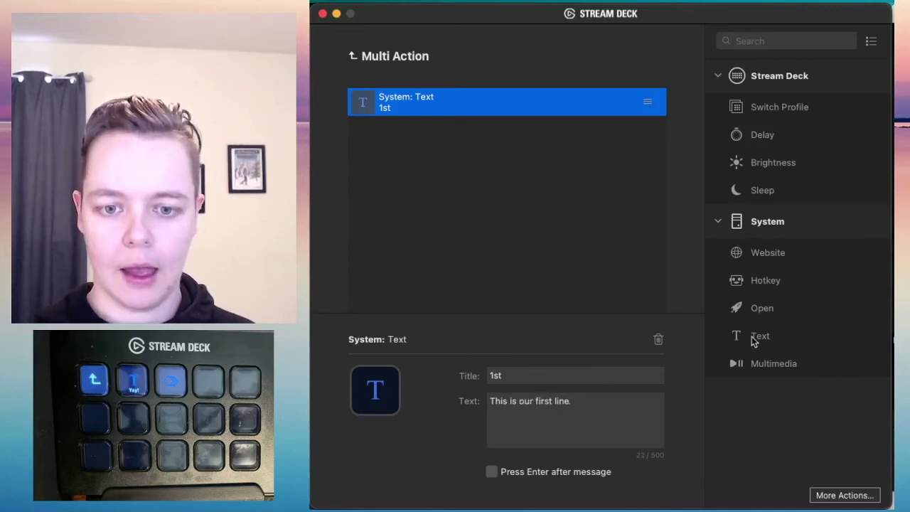
left_click_drag(753, 340, 524, 272)
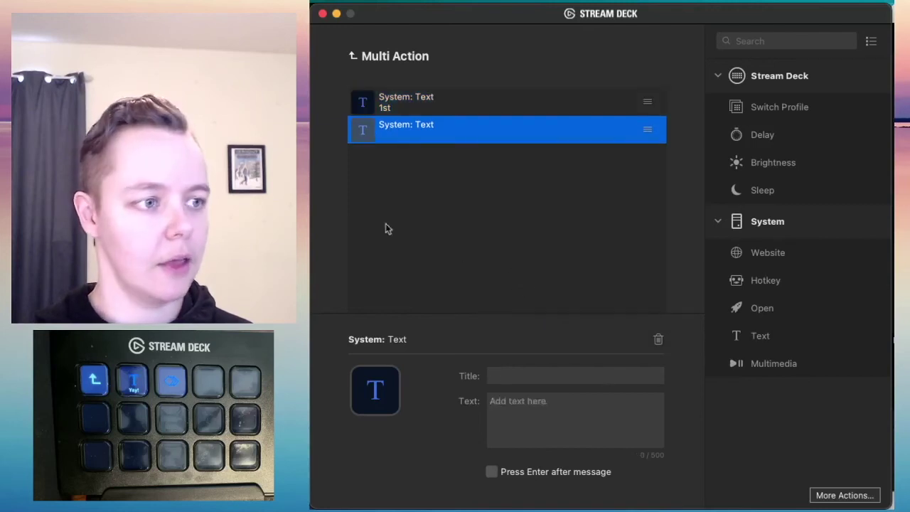
key("super+Tab")
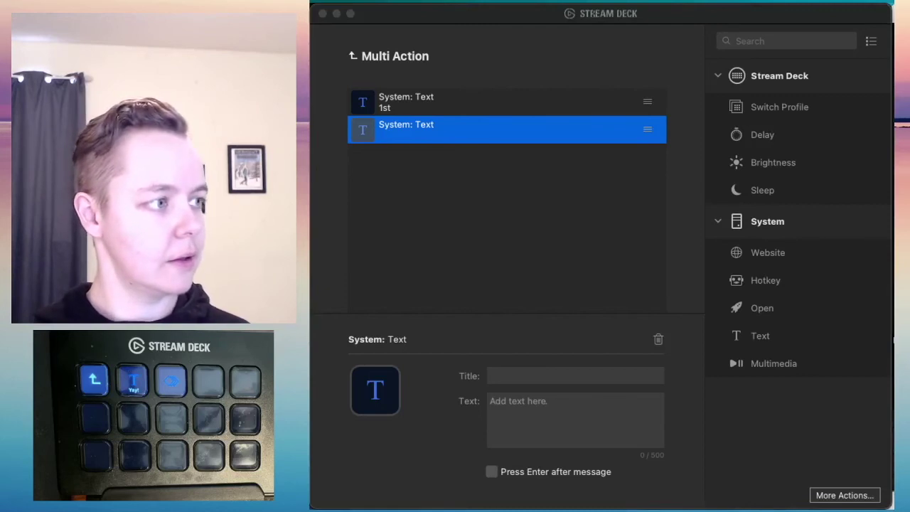
left_click(507, 229)
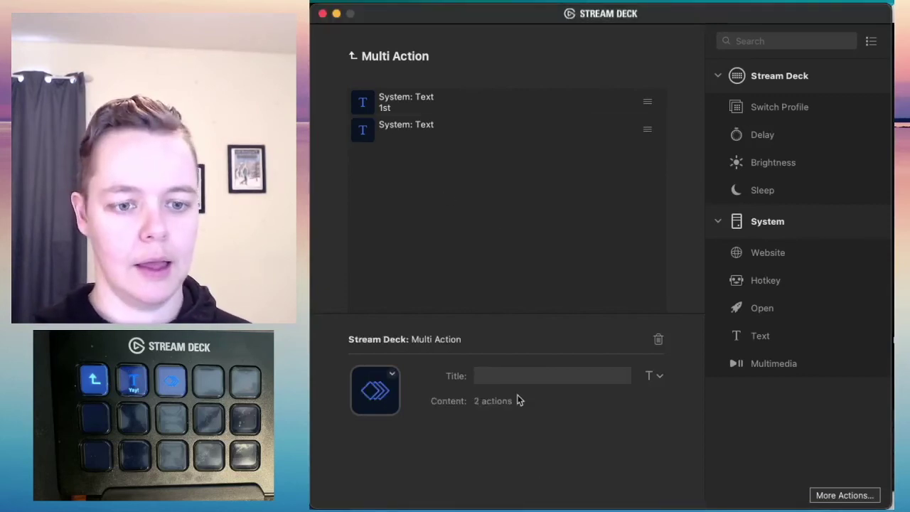
left_click(432, 130)
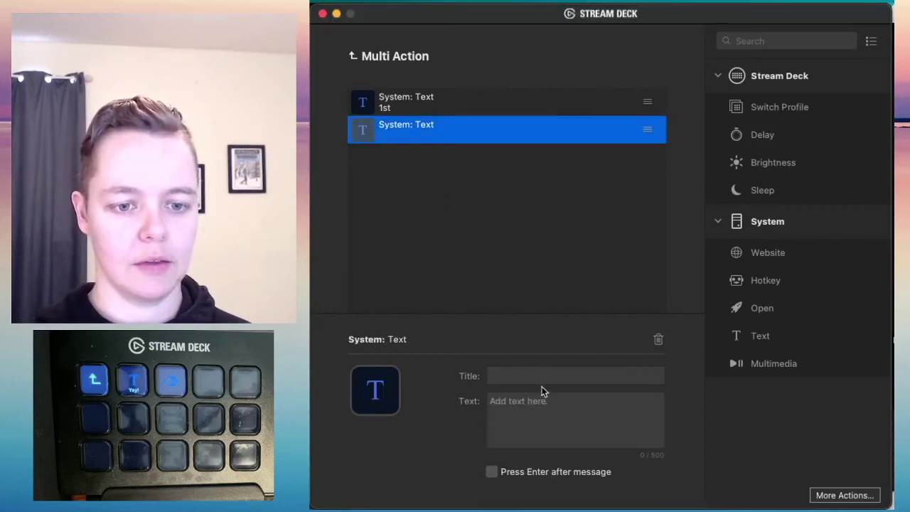
type("link")
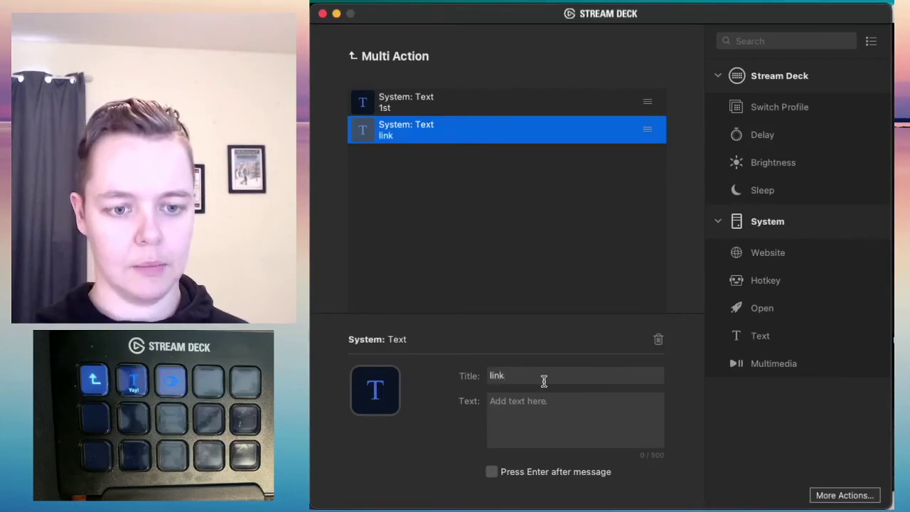
left_click(549, 409)
type("http://facilitator.cards/")
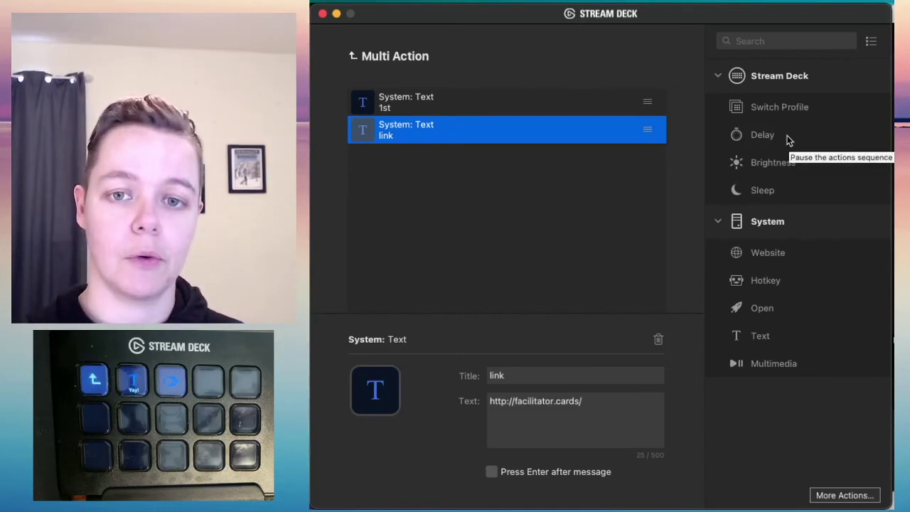
- Append a 0 delay and a final Text step typing 'Final message is coming through! We did it.'
left_click_drag(788, 140, 533, 187)
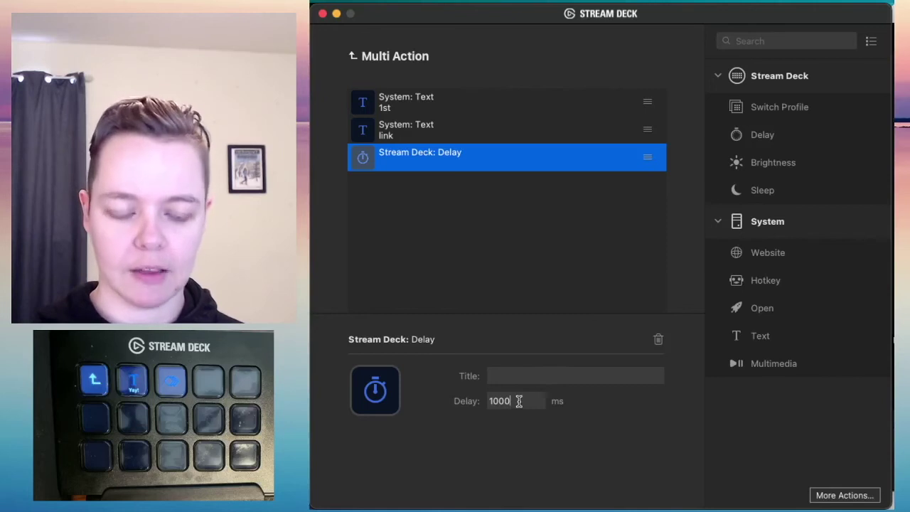
type("0")
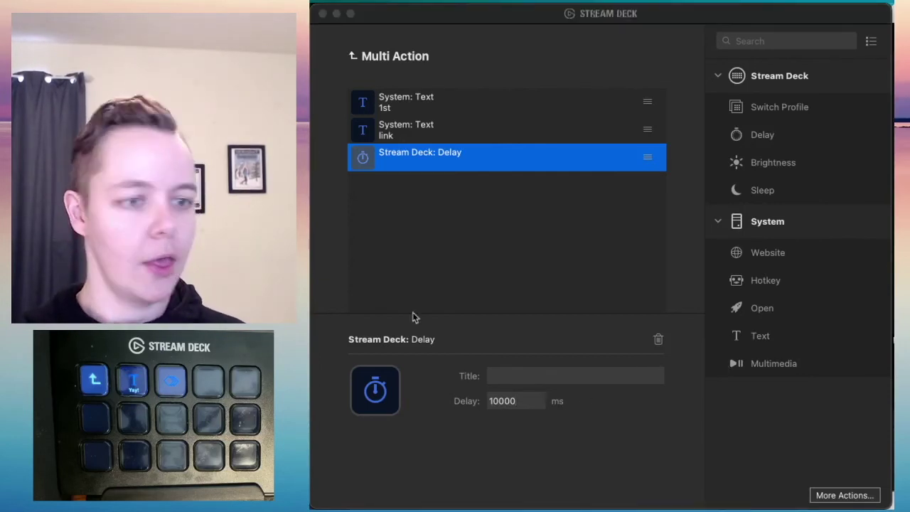
left_click_drag(737, 328, 488, 234)
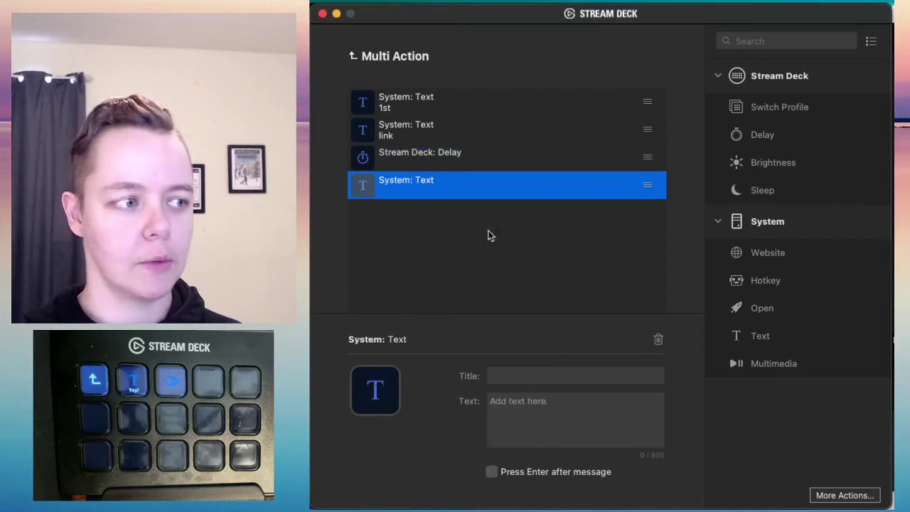
type("Fin")
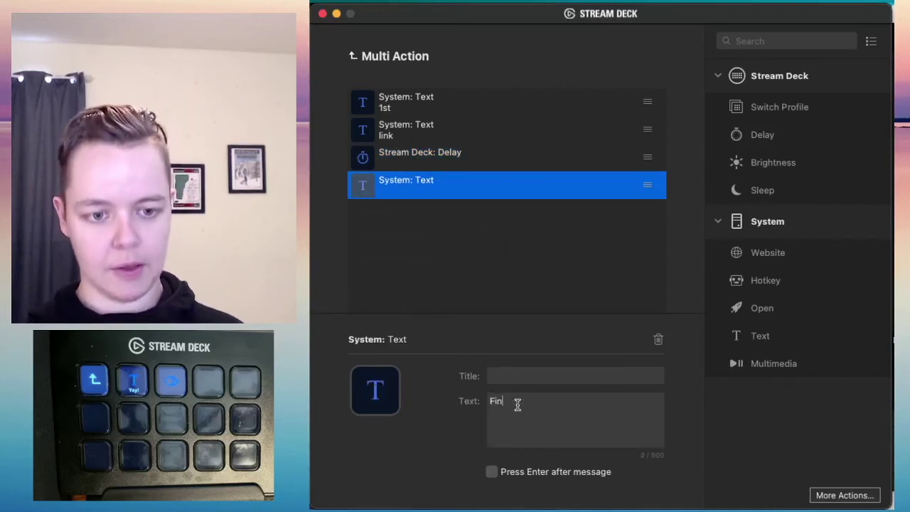
type("al message is com")
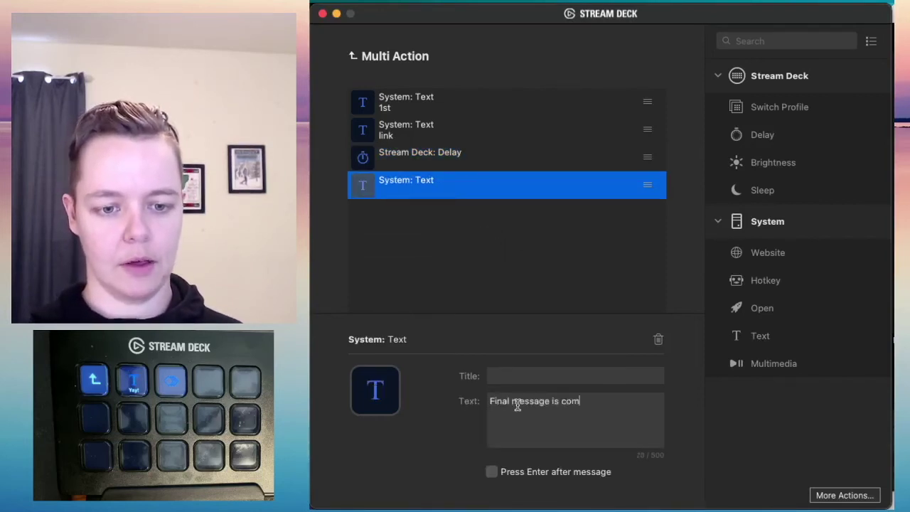
type("ing through! We did it.")
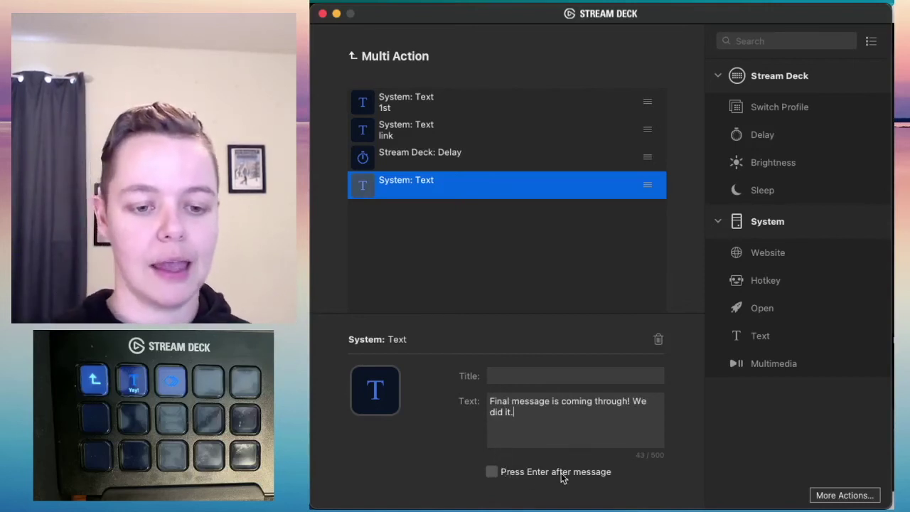
- Tick 'Press Enter after message' on the final, link and 1st text steps
left_click(495, 475)
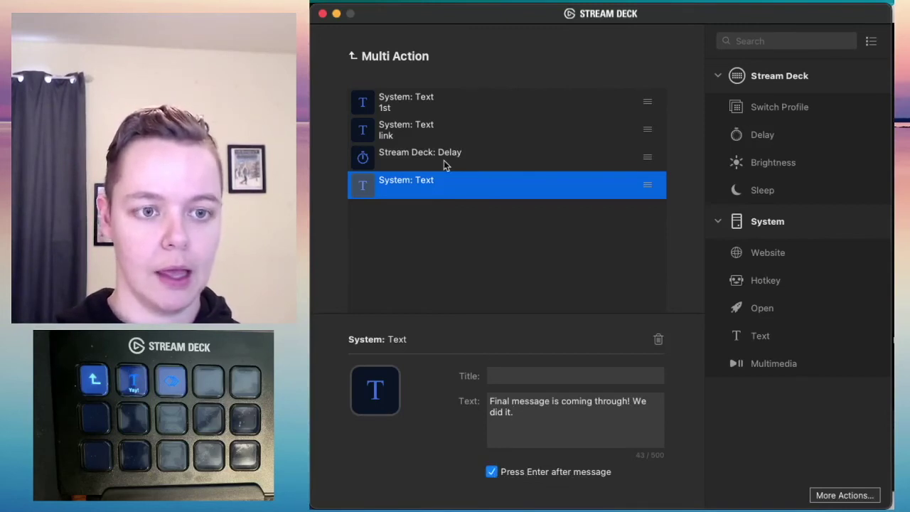
left_click(447, 137)
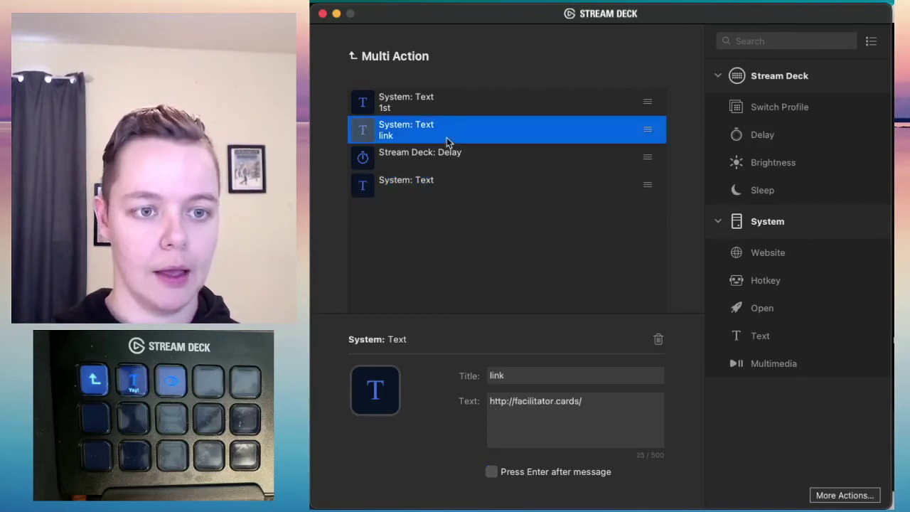
left_click(493, 471)
left_click(473, 98)
left_click(493, 473)
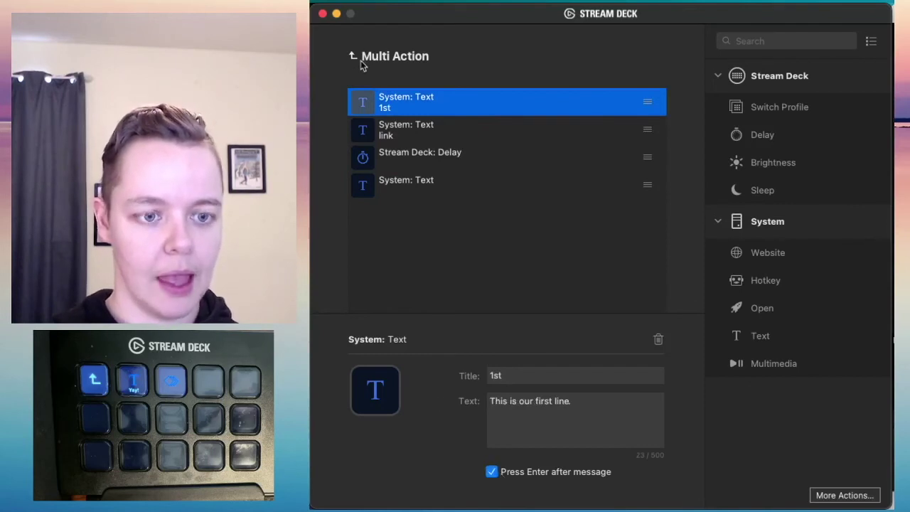
- Title the folder's multi action key 'Final Links' split over two lines
left_click(377, 57)
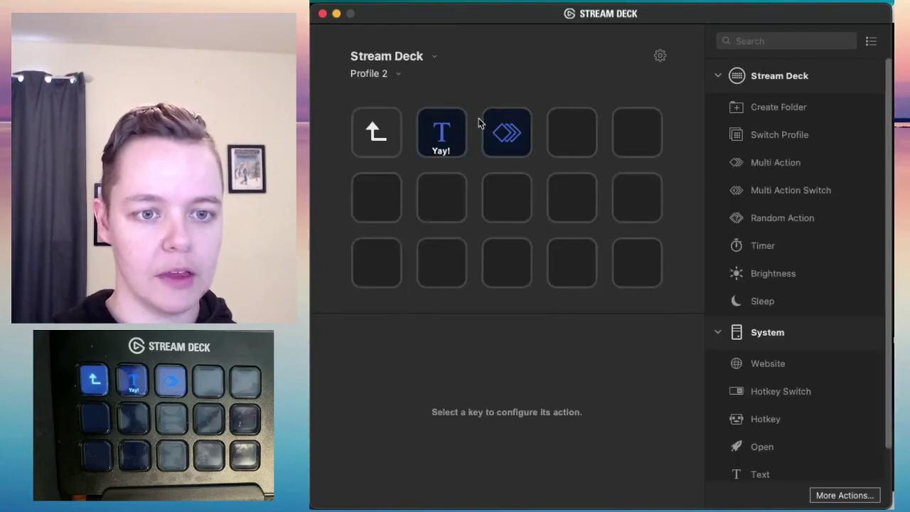
left_click(507, 136)
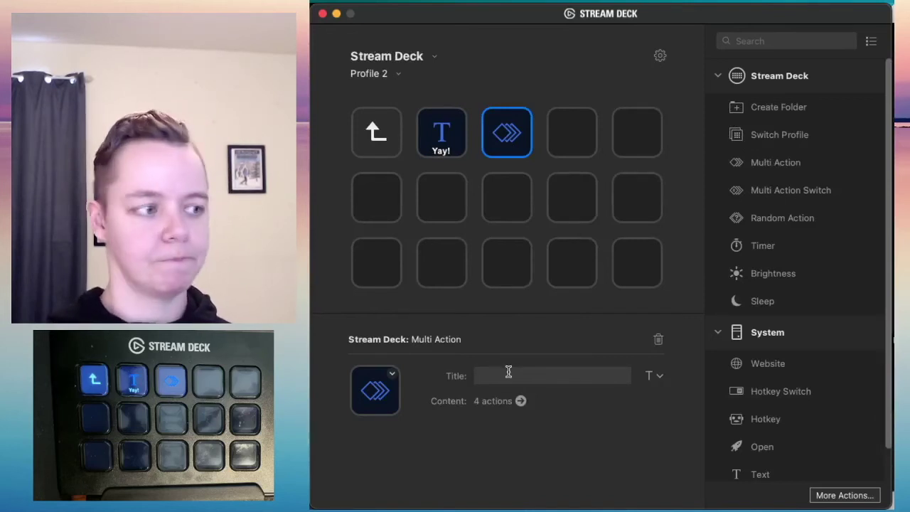
type("Final Links")
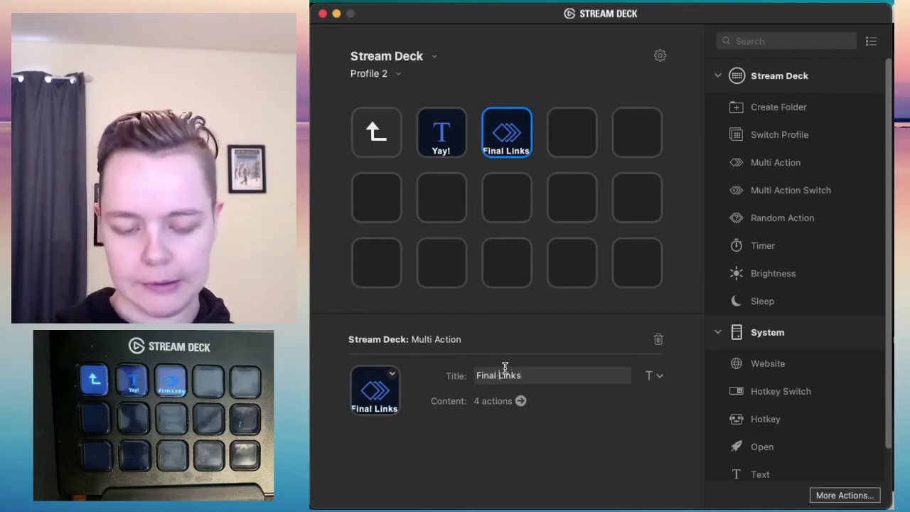
key("Return")
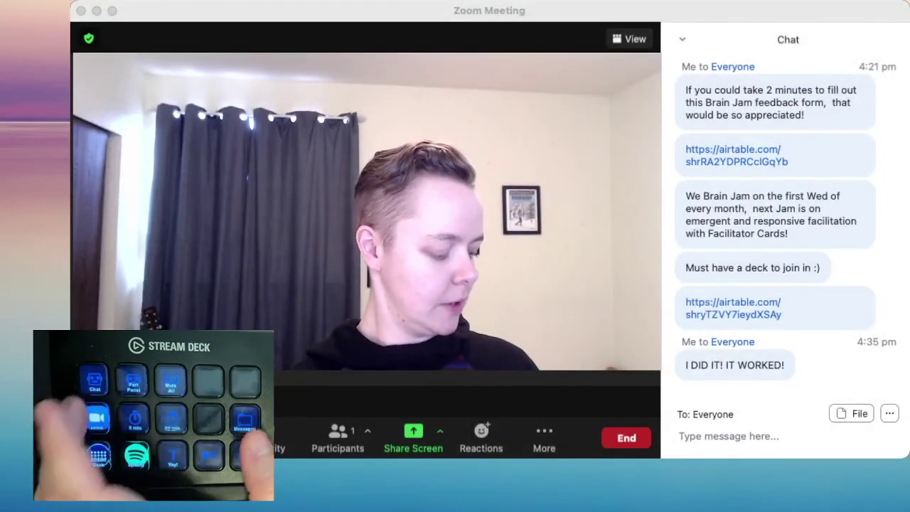
- Post 'This is our first line.', the facilitator.cards link and the final message into Zoom chat
key("super+shift+h")
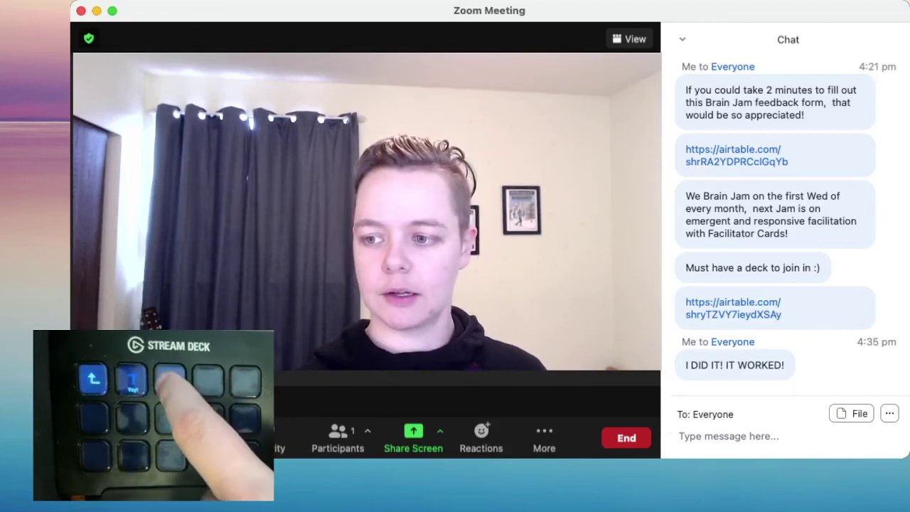
type("This is our first line.")
key("Return")
type("http://facilitator.cards/")
key("Return")
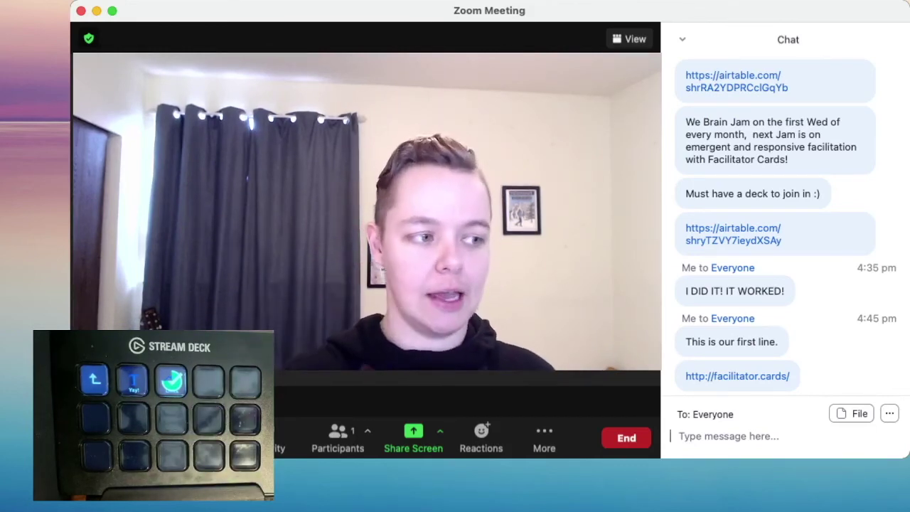
type("Final message is coming through! We did it.")
key("Return")
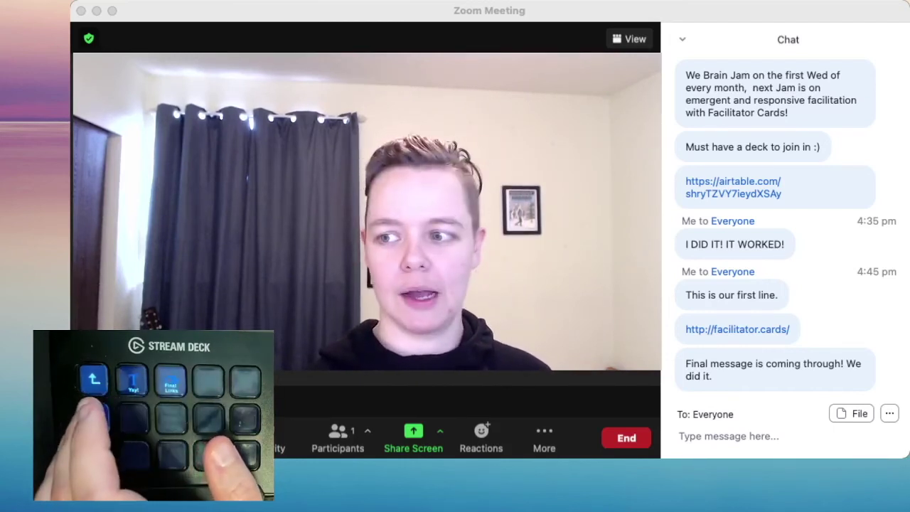
- Hide and reshow the Zoom chat panel, then send 'I DID IT! IT WORKED!' in the chat
left_click(725, 436)
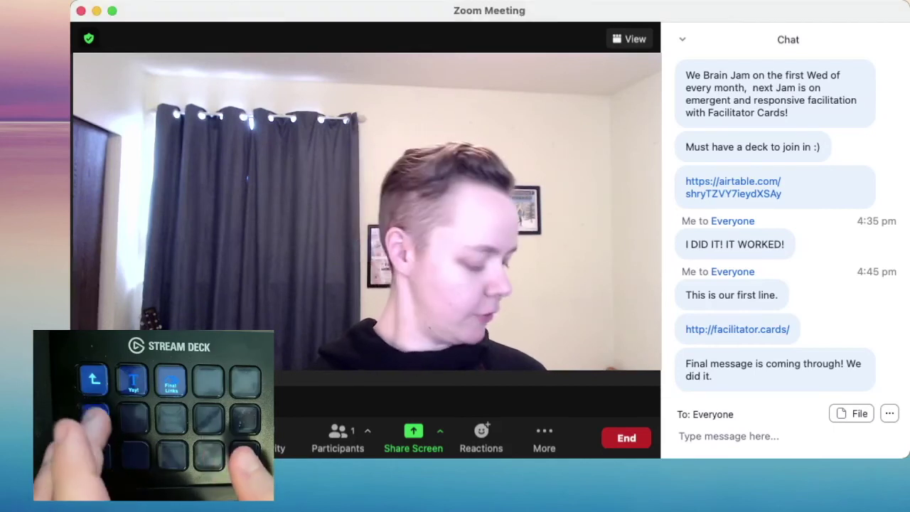
key("super+shift+h")
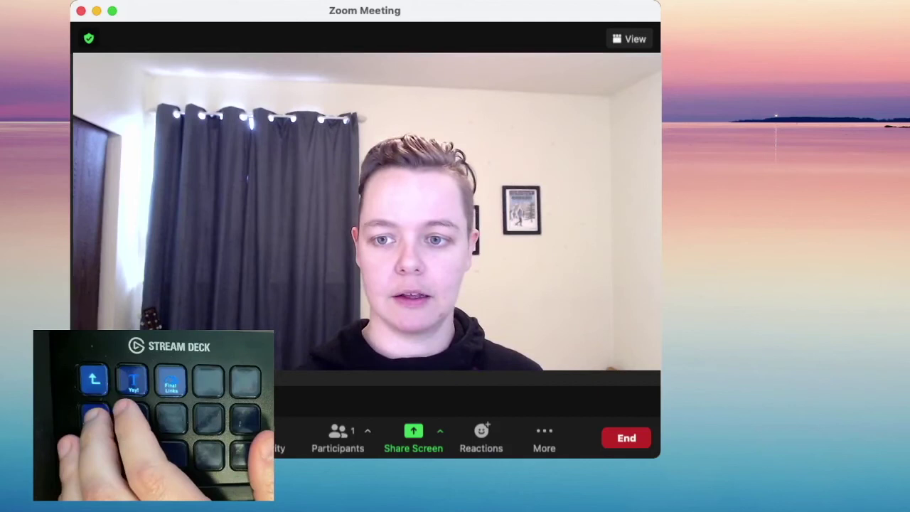
key("super+shift+h")
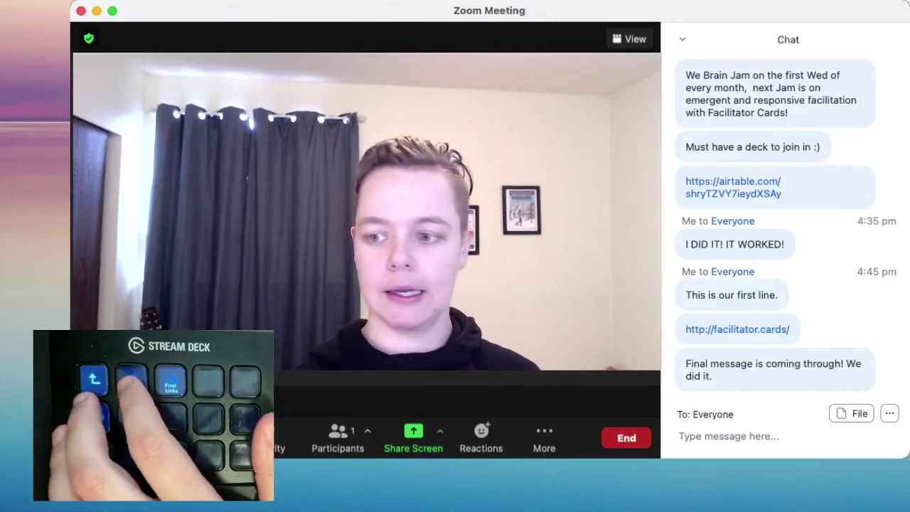
type("I DID IT! IT WORKED!")
key("Return")
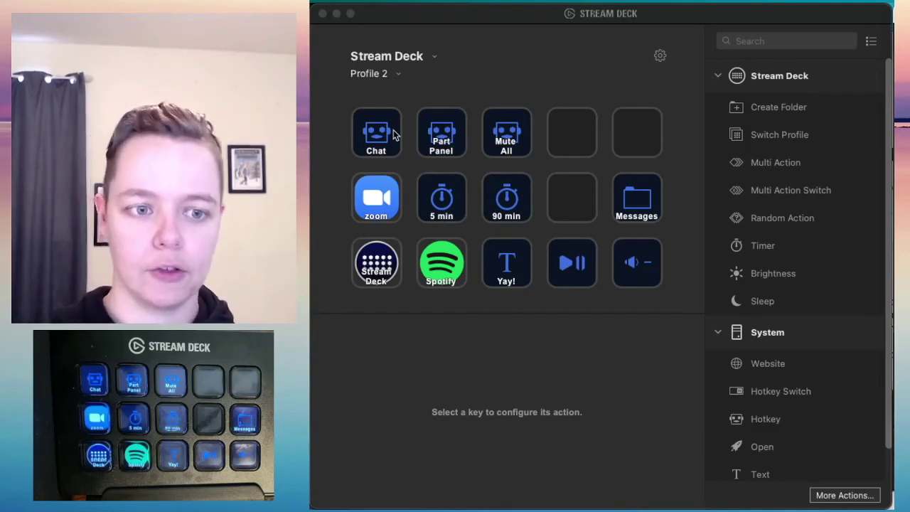
- Review the Stream Deck and Spotify keys and the Messages folder's contents
left_click(390, 264)
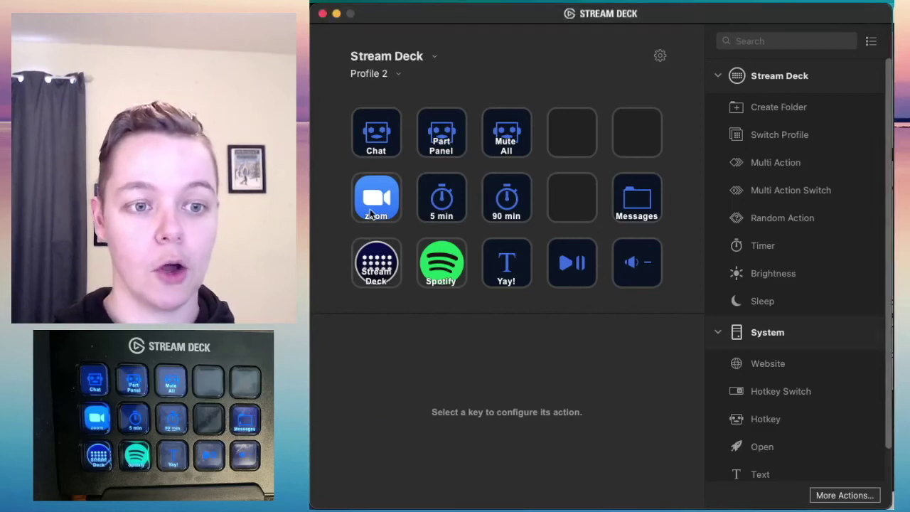
left_click(465, 263)
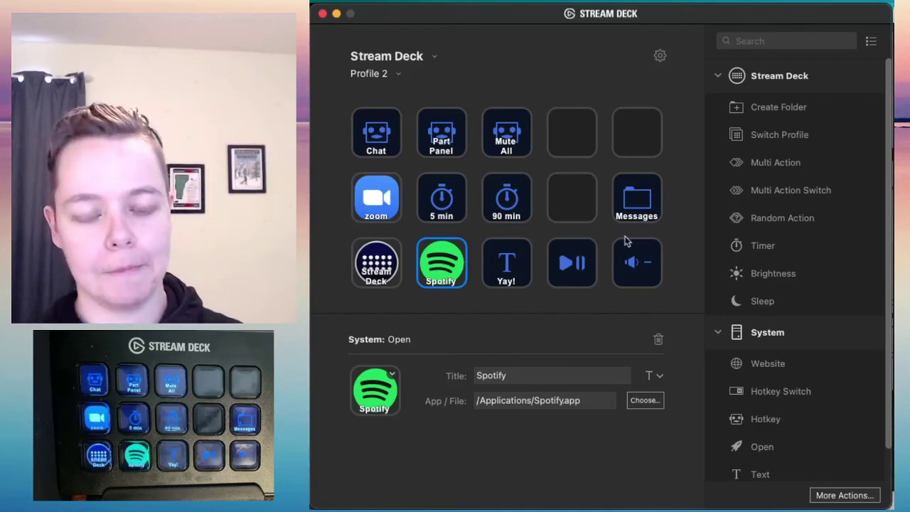
double_click(638, 210)
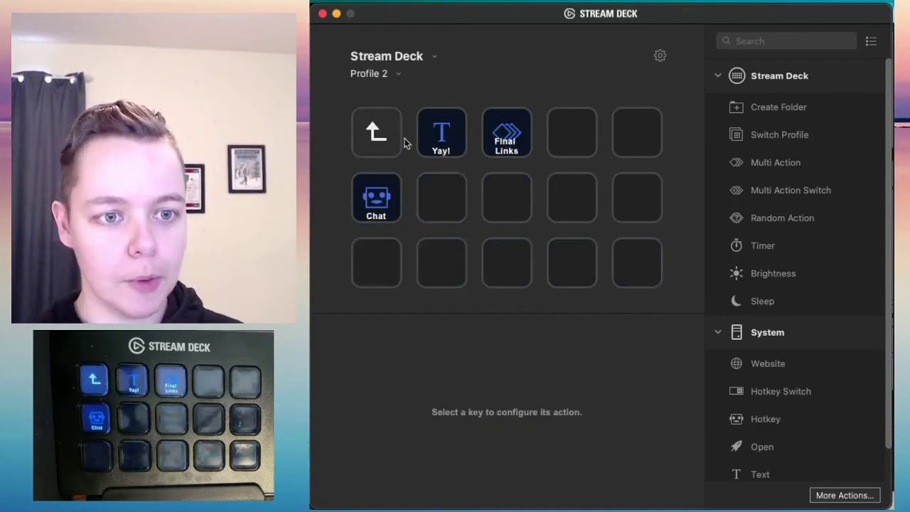
left_click(396, 142)
double_click(360, 148)
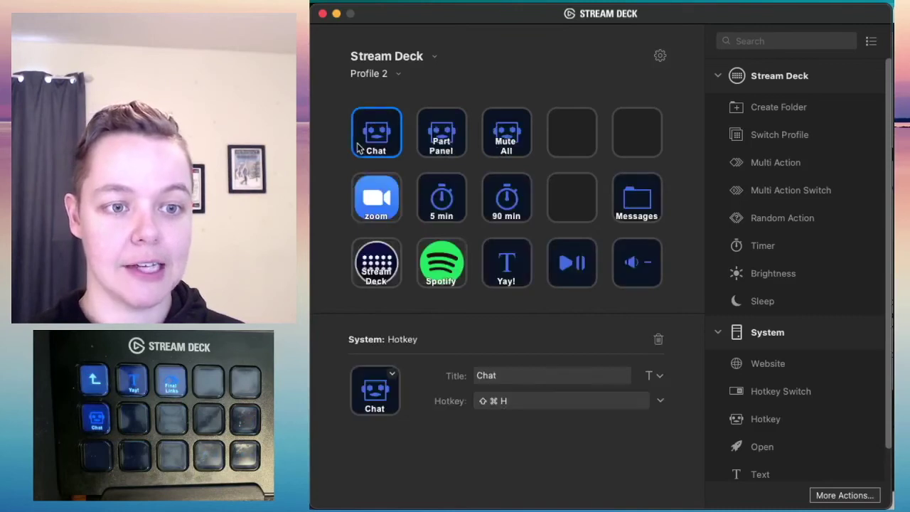
- Check the 90 min and 5 min timer settings and collapse the Stream Deck and System categories
left_click(519, 197)
left_click(456, 202)
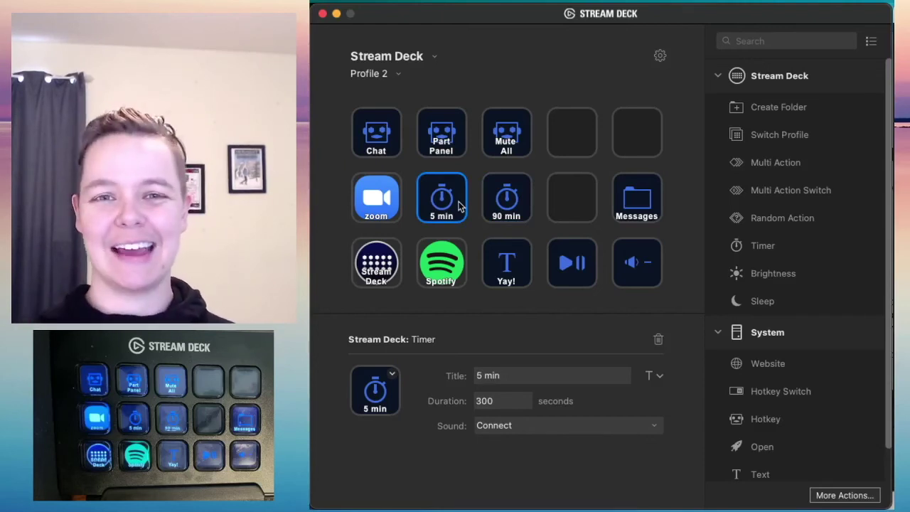
left_click(718, 77)
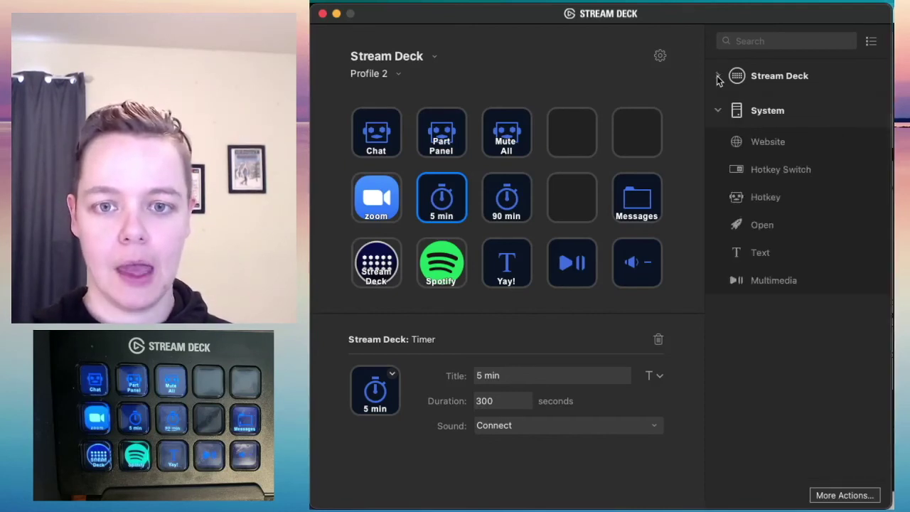
left_click(719, 111)
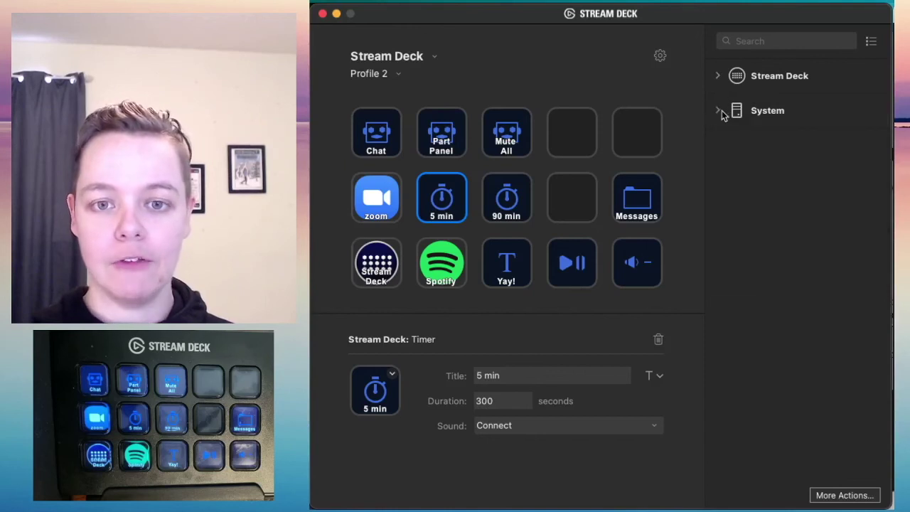
- Browse the More Actions plugin catalogue, then close it
left_click(841, 496)
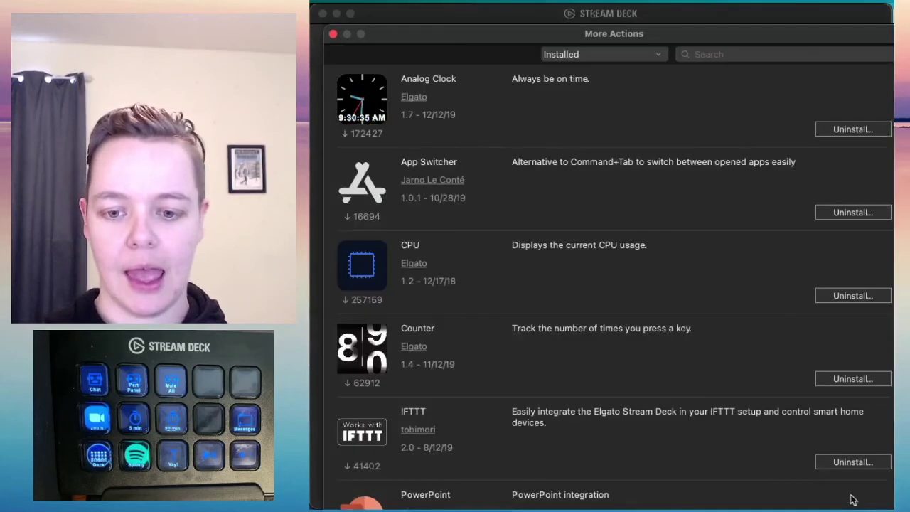
left_click_drag(529, 37, 515, 17)
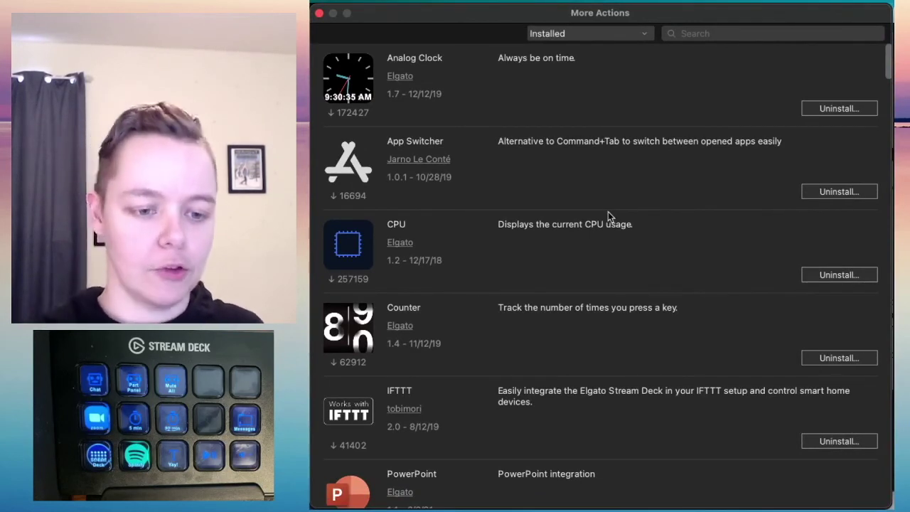
scroll(608, 212, "down", 10)
scroll(608, 212, "up", 10)
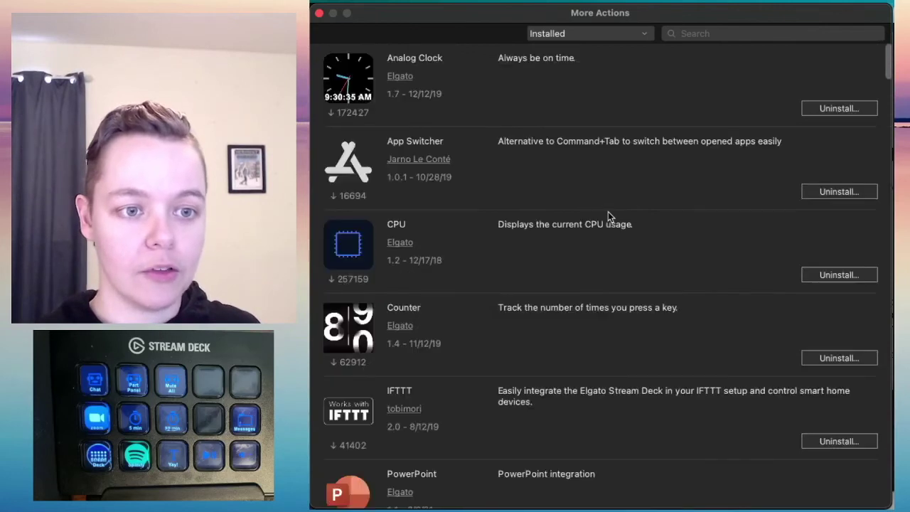
scroll(608, 212, "down", 3)
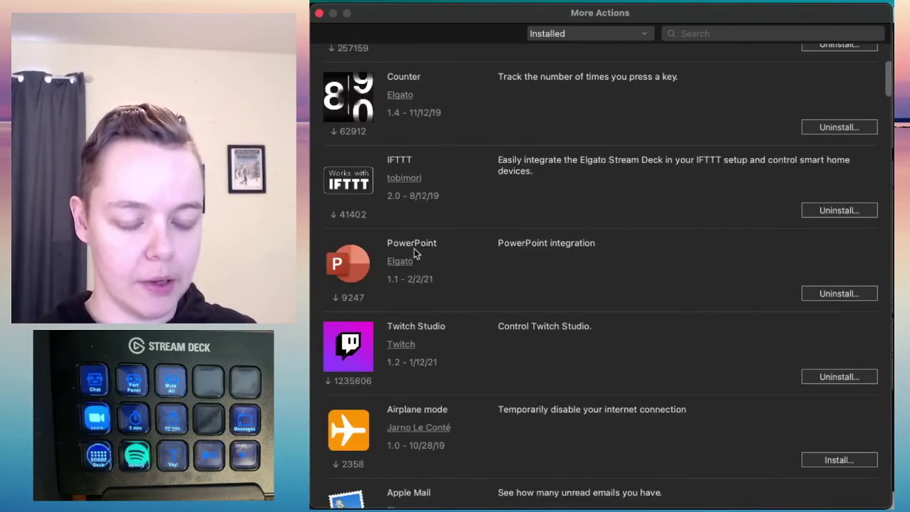
scroll(413, 252, "down", 6)
scroll(416, 235, "up", 10)
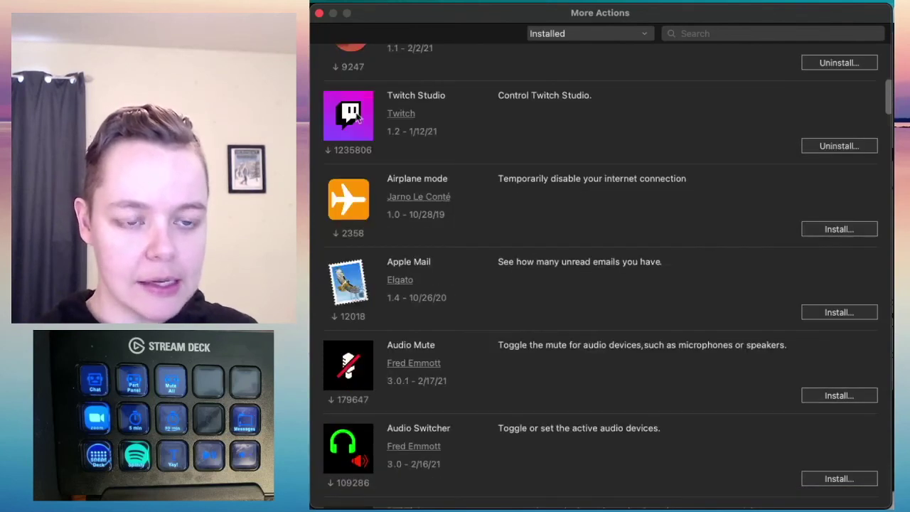
scroll(420, 278, "down", 3)
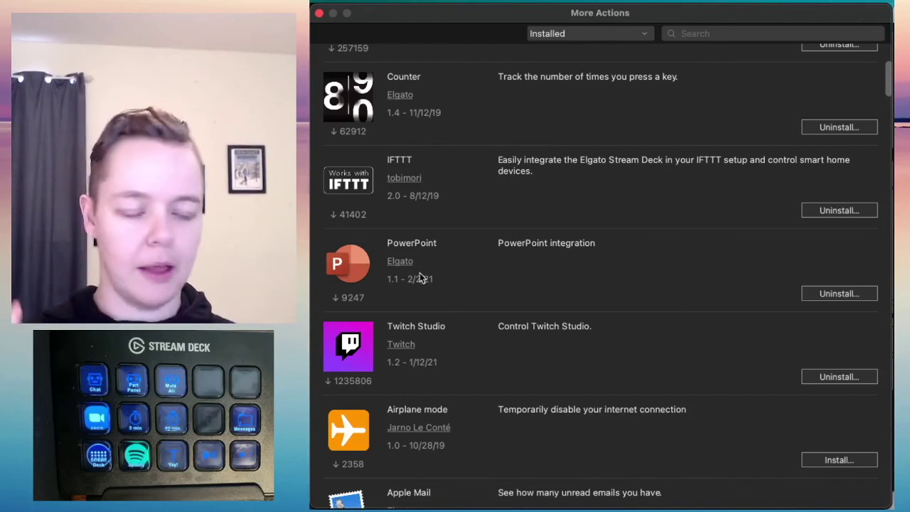
scroll(438, 283, "down", 10)
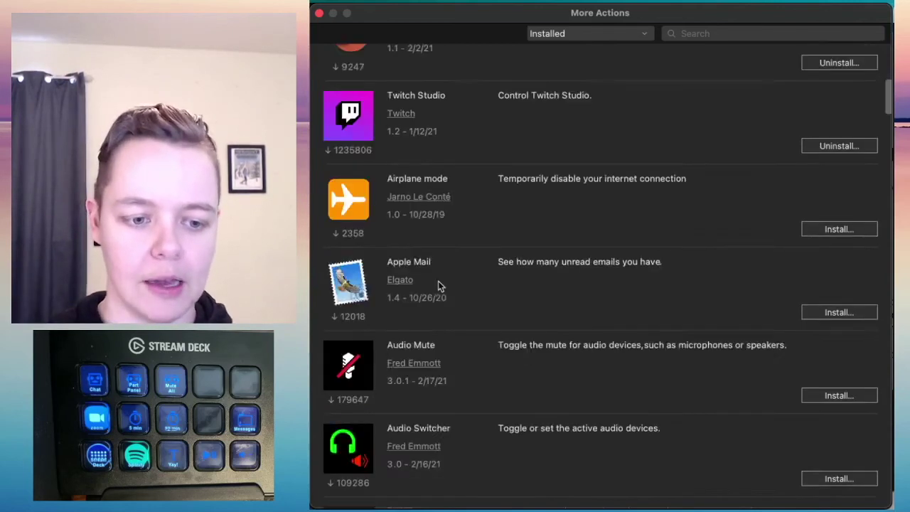
scroll(438, 283, "down", 20)
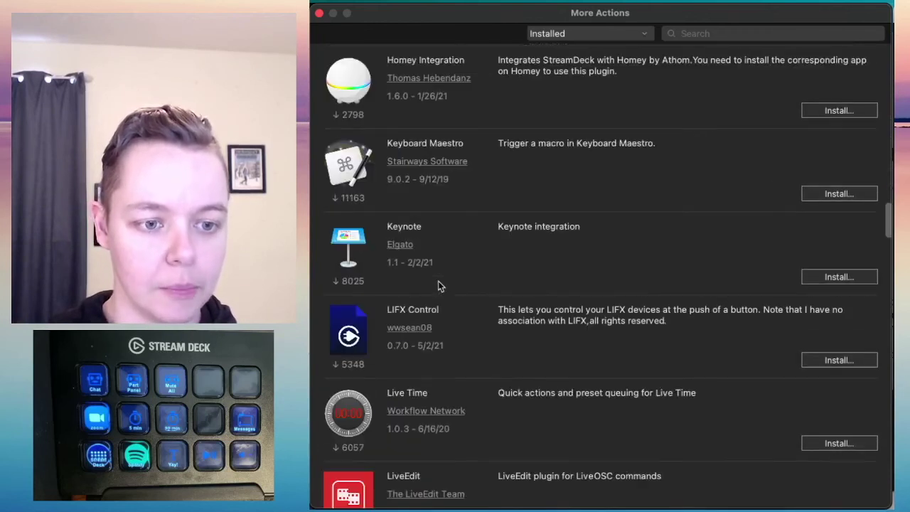
scroll(438, 283, "down", 20)
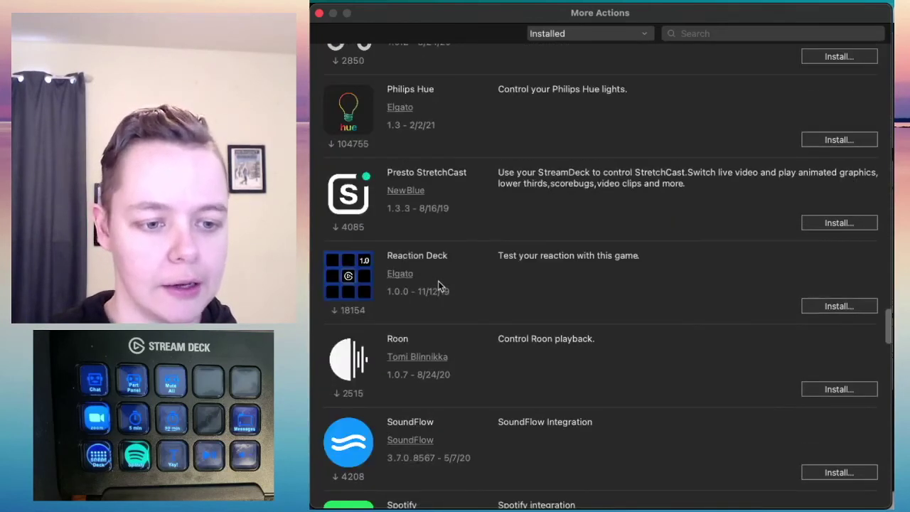
scroll(439, 283, "down", 10)
scroll(438, 283, "up", 5)
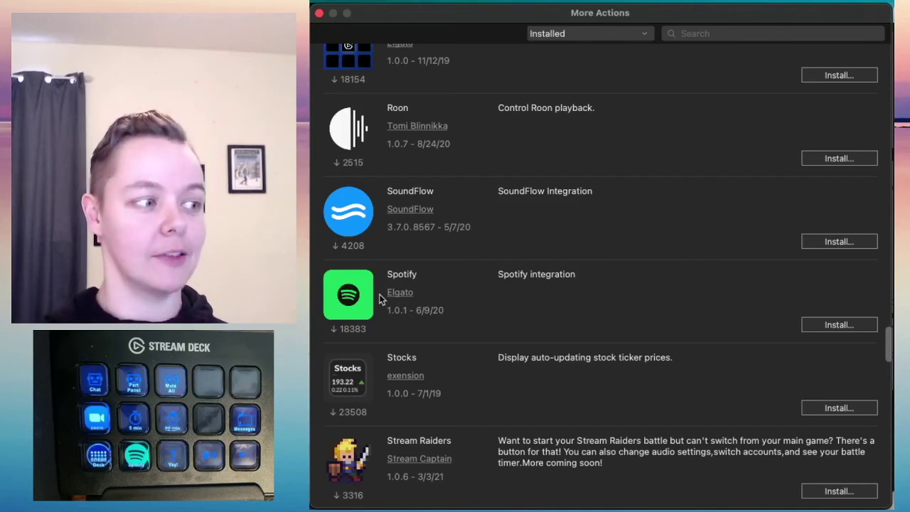
scroll(424, 276, "down", 20)
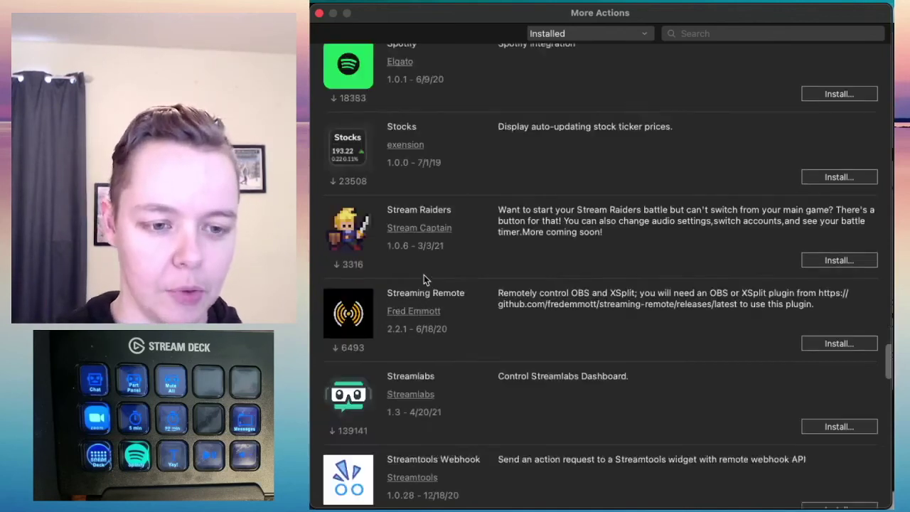
scroll(424, 278, "down", 15)
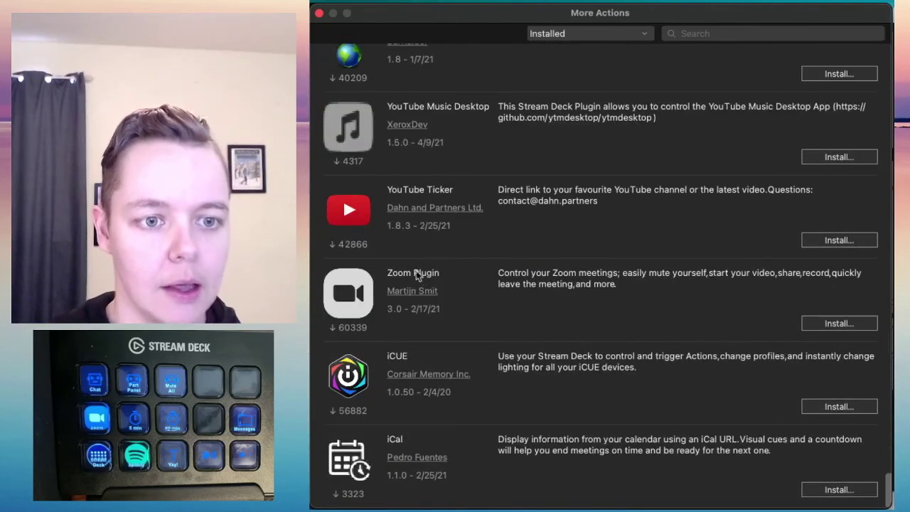
scroll(393, 198, "up", 10)
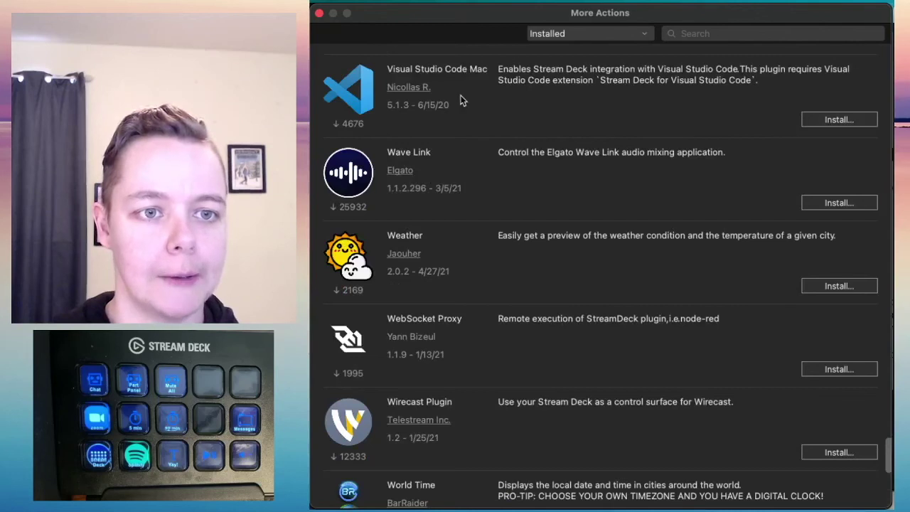
scroll(455, 85, "up", 5)
left_click(319, 14)
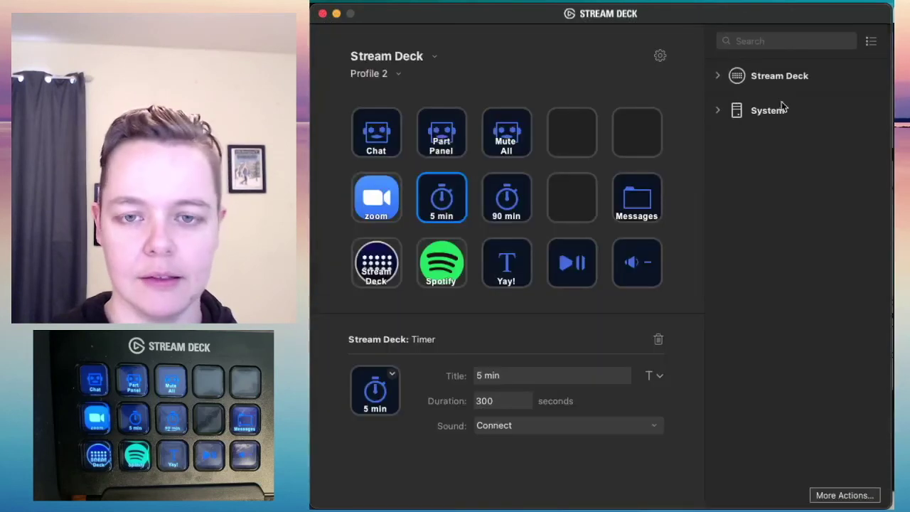
- List only Stream Deck, System and Custom actions and put an Analog Clock on the fourth middle-row key
left_click(872, 42)
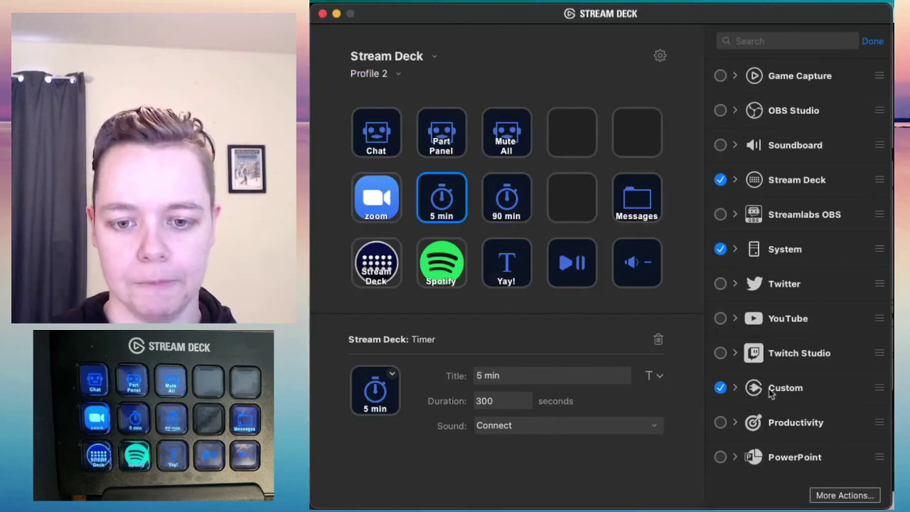
left_click(872, 42)
left_click(719, 146)
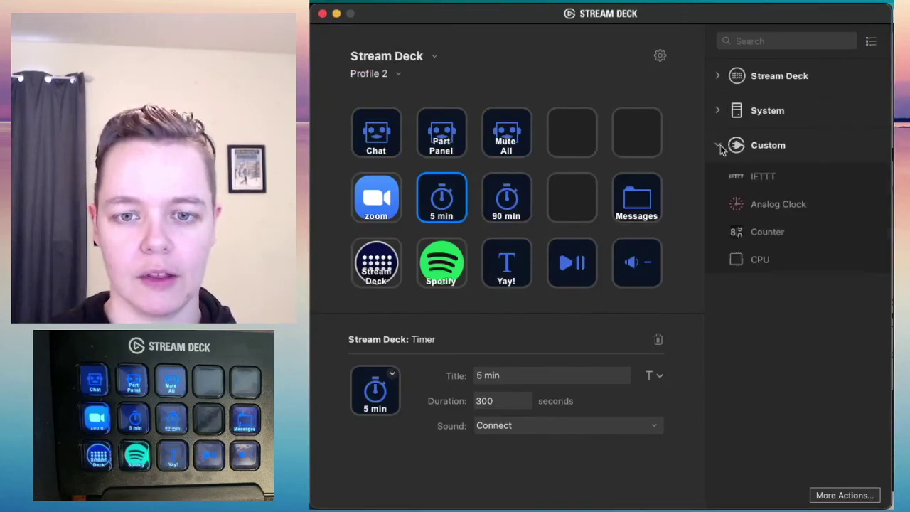
left_click_drag(765, 206, 576, 212)
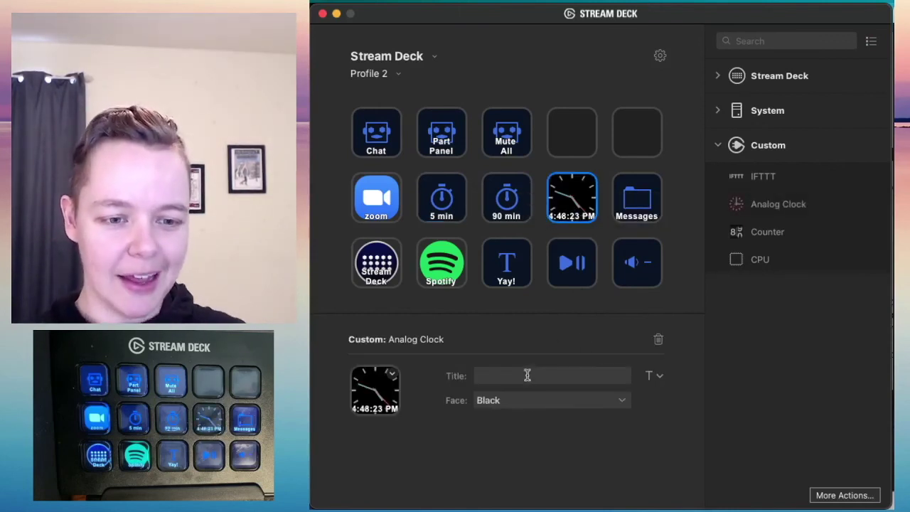
- Hide the clock's title, give it a Green face, and add a Counter to the top-right key
left_click(660, 377)
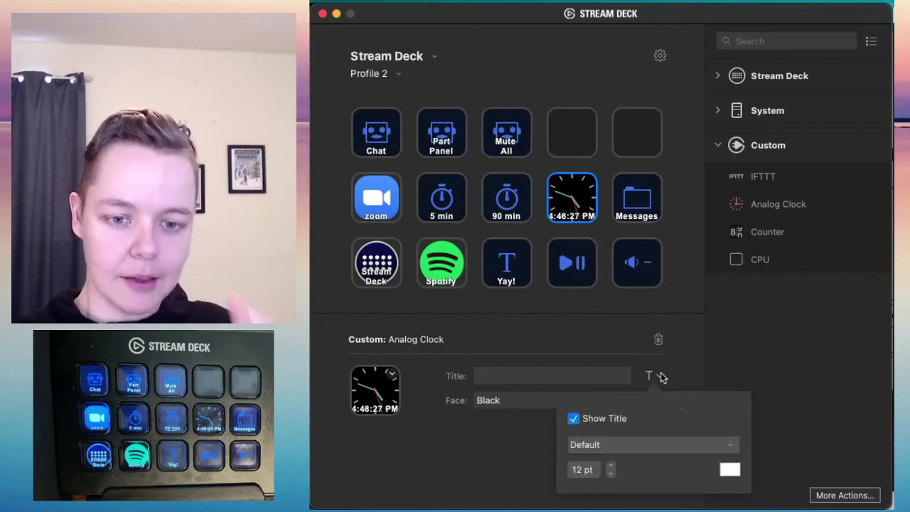
left_click(575, 419)
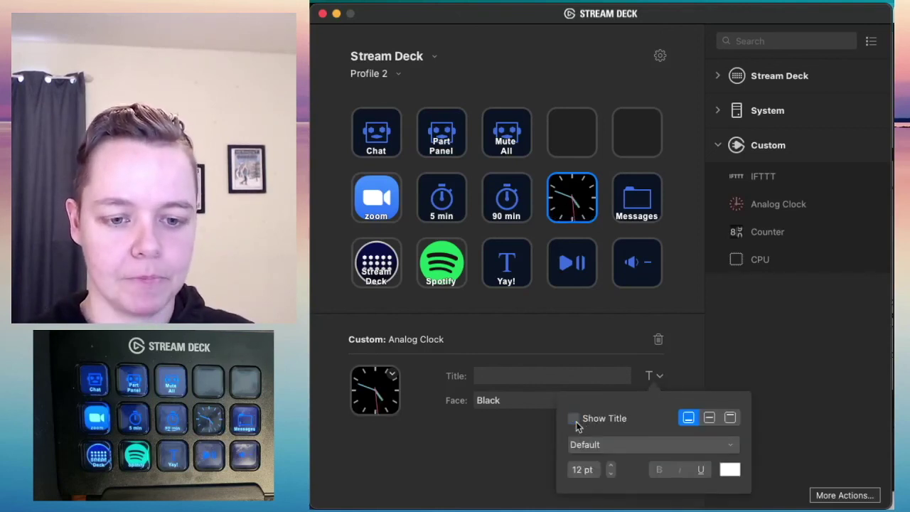
left_click(480, 401)
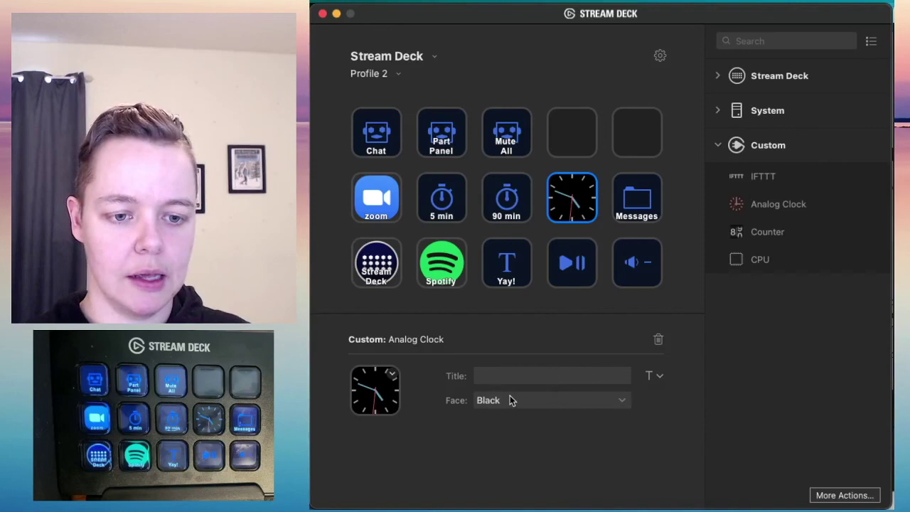
left_click(512, 400)
left_click(517, 430)
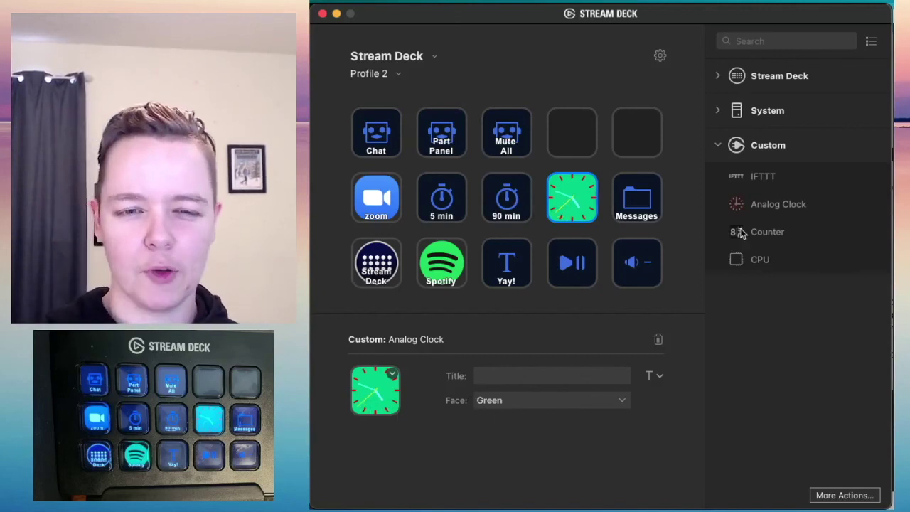
left_click_drag(742, 237, 640, 148)
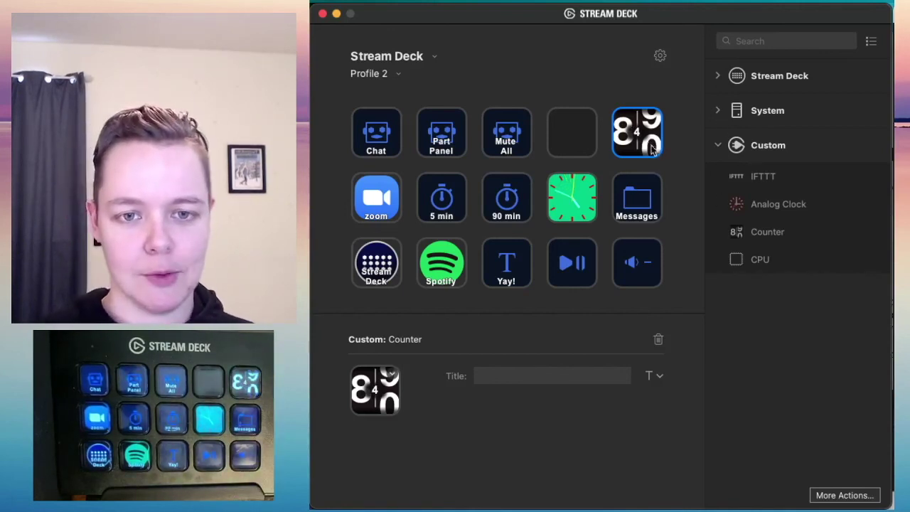
- Delete the Counter and Analog Clock keys, leaving both slots empty
left_click(659, 340)
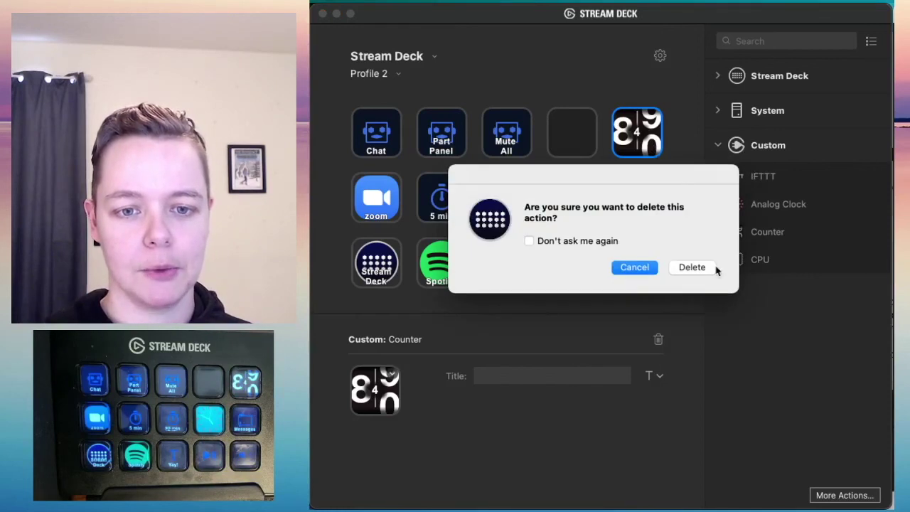
left_click(714, 268)
left_click(581, 192)
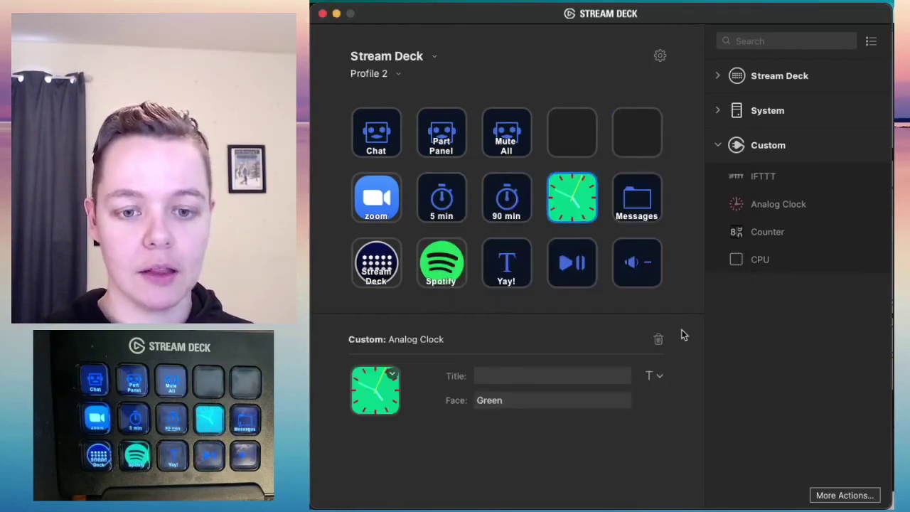
left_click(658, 340)
left_click(692, 269)
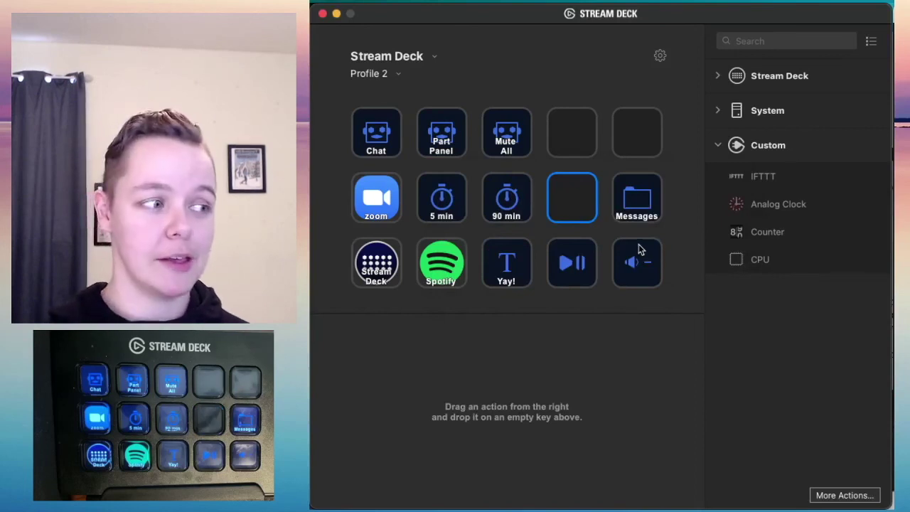
left_click(390, 73)
- Switch to the Computer profile and inspect its Slack, calendar multi-action and Spotify keys
left_click(388, 105)
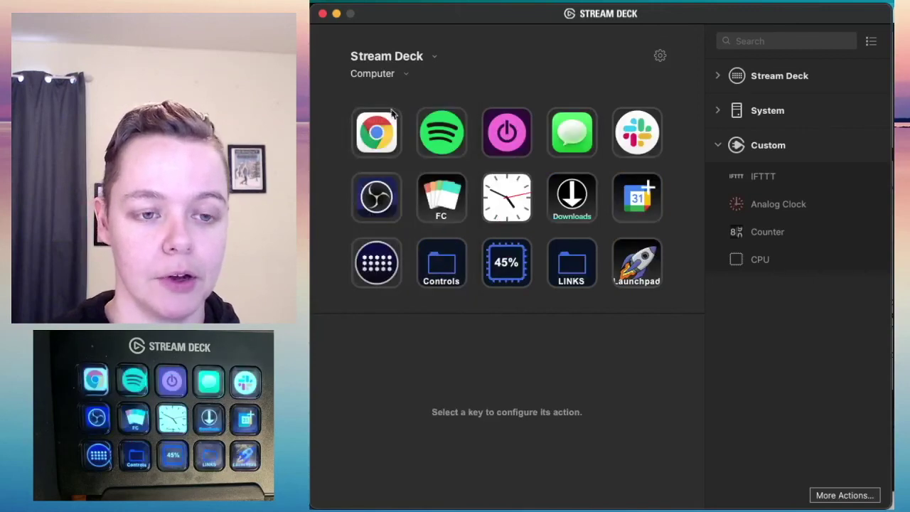
left_click(630, 142)
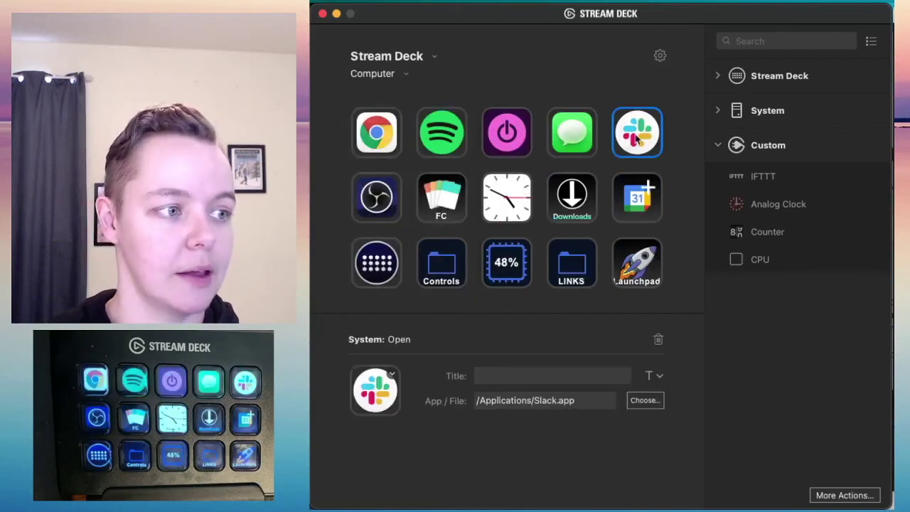
left_click(627, 198)
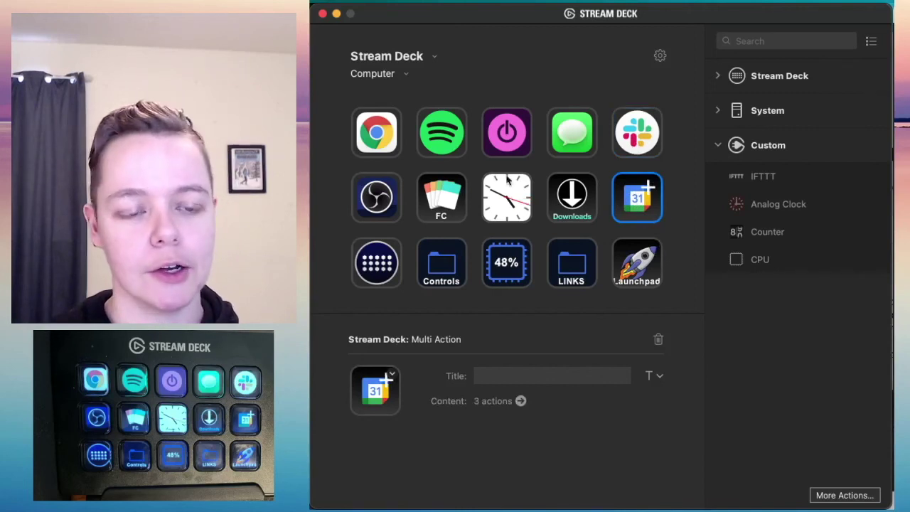
left_click(460, 122)
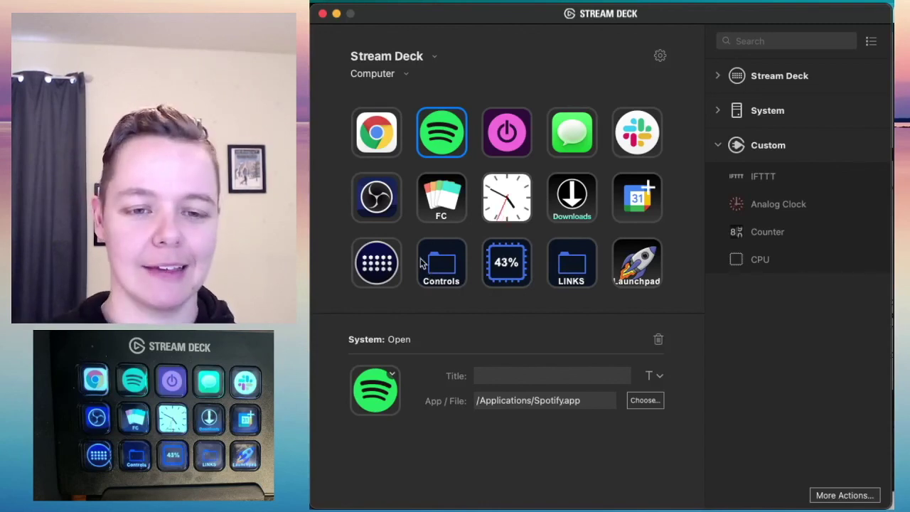
left_click(374, 74)
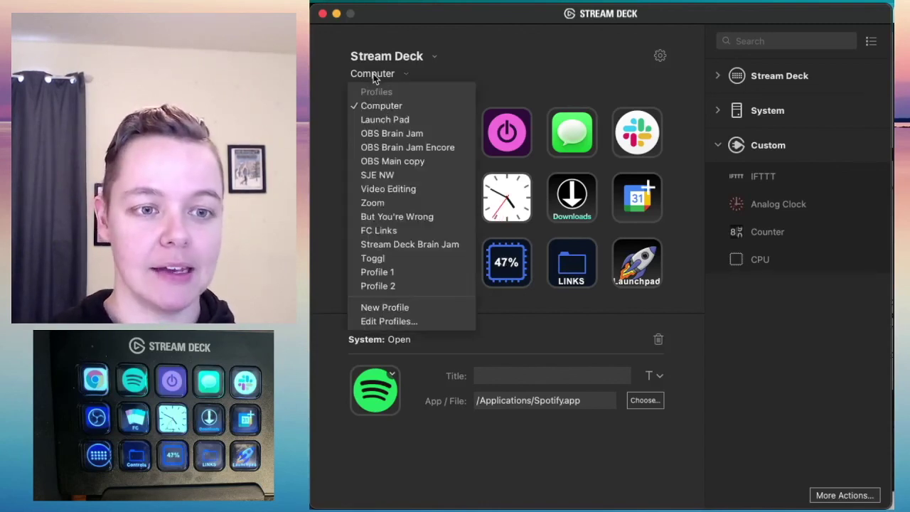
- Show the Launch Pad profile and inspect its BYW, OBS BJam, ENCORE and StreamDeck Brain Jam switch-profile keys
left_click(408, 120)
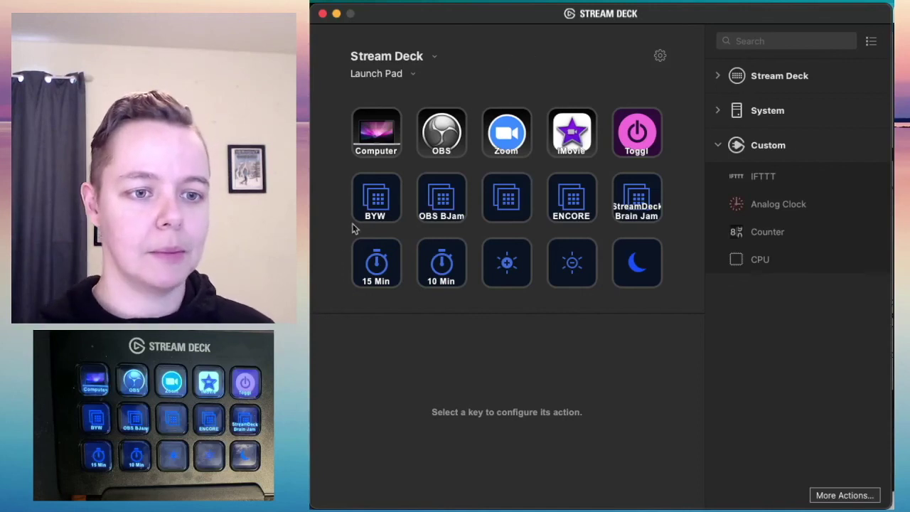
left_click(375, 223)
left_click(446, 206)
left_click(503, 202)
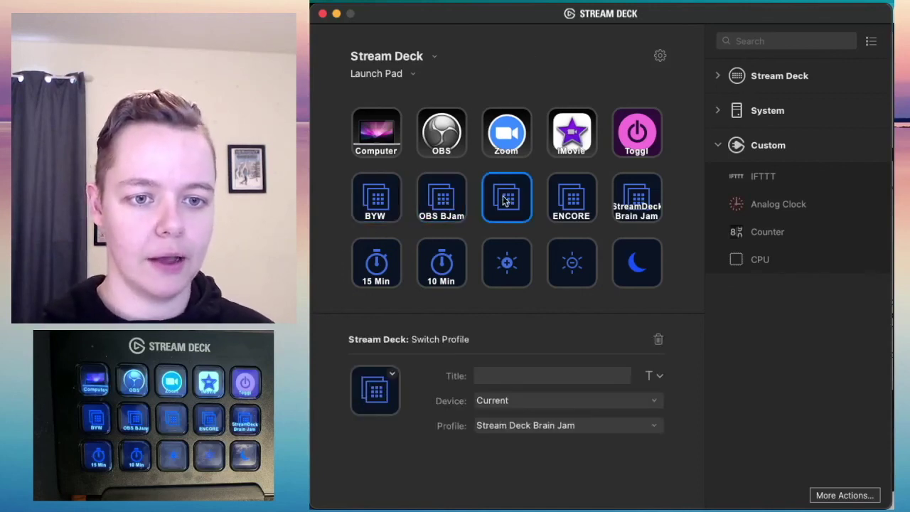
left_click(571, 200)
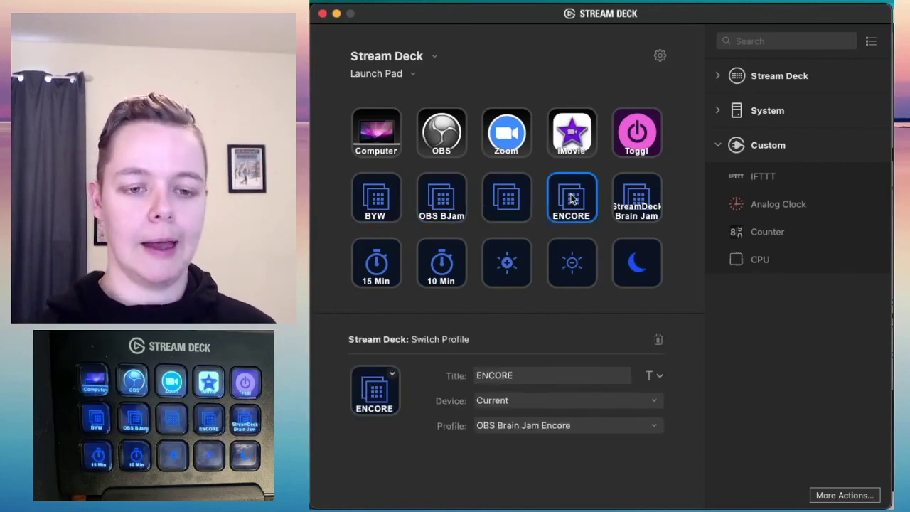
left_click(642, 205)
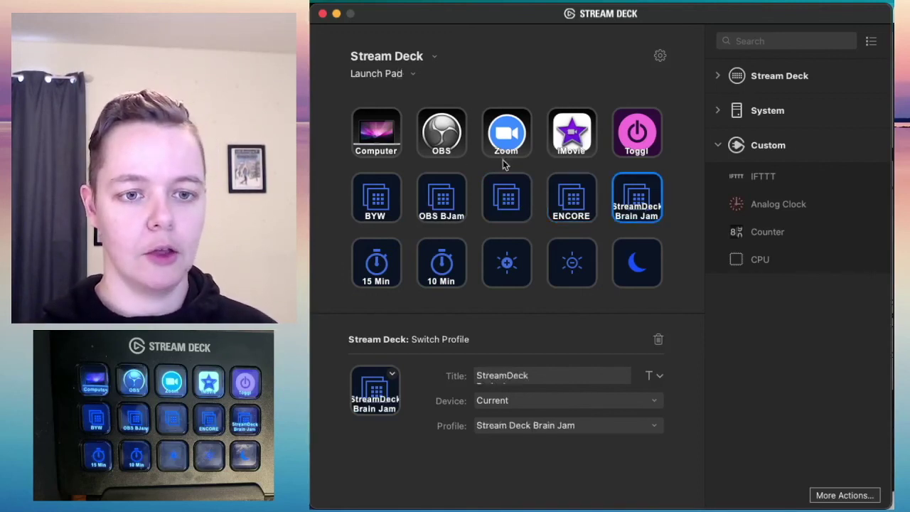
- Recheck the untitled profile-switch key, then display the OBS Main copy profile
left_click(508, 189)
left_click(409, 80)
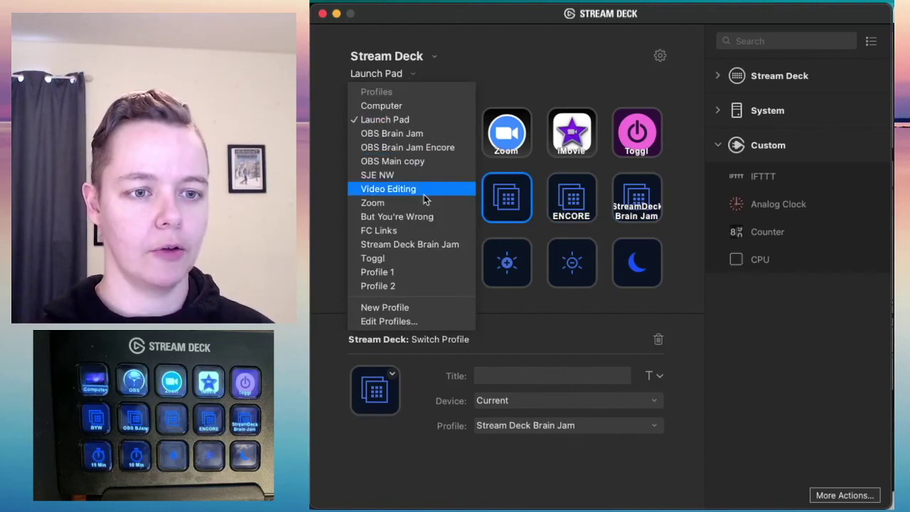
left_click(424, 161)
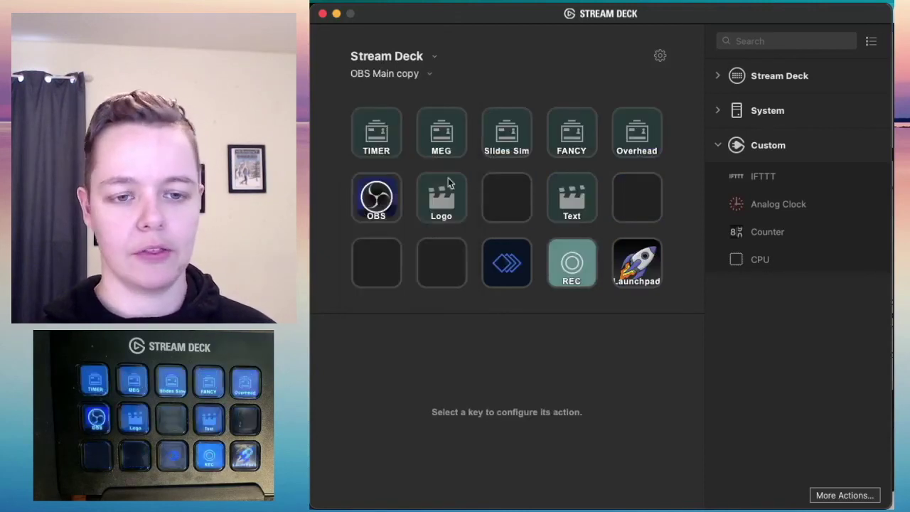
- Briefly show the Stream Deck Brain Jam profile, then return to Profile 2
left_click(410, 74)
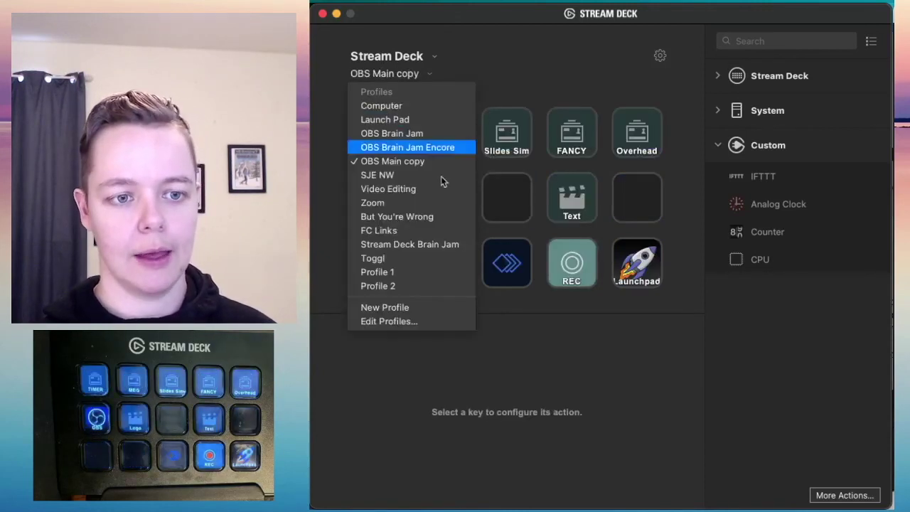
left_click(453, 245)
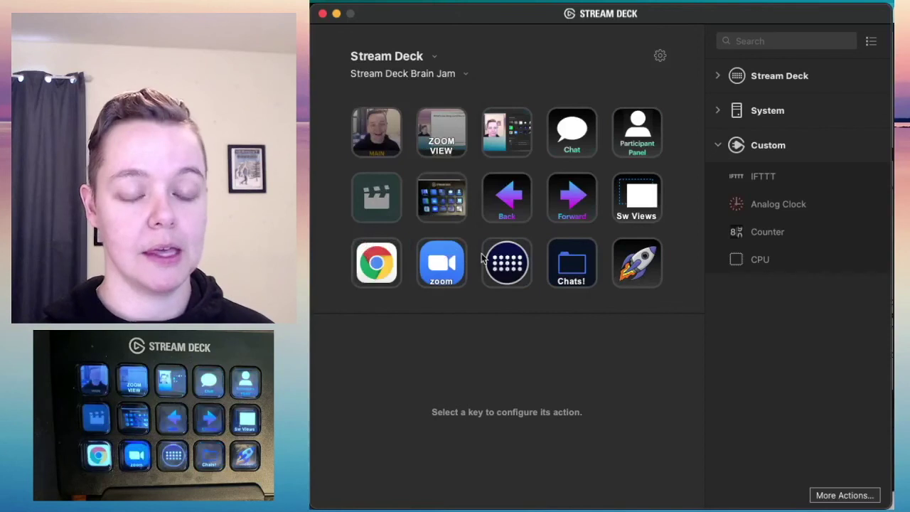
left_click(379, 80)
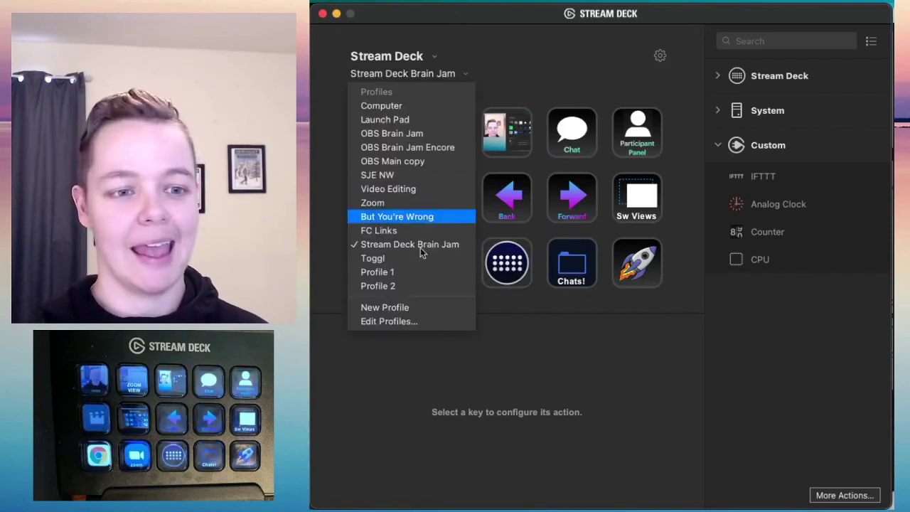
left_click(427, 287)
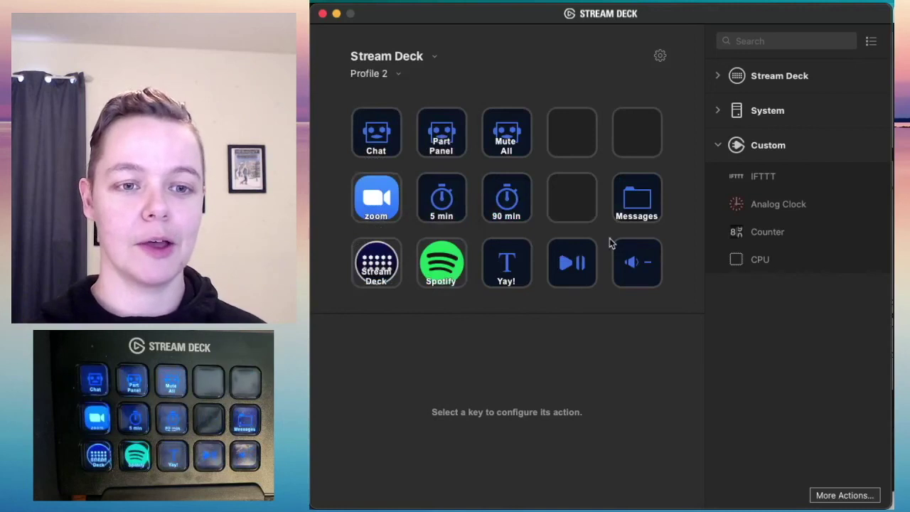